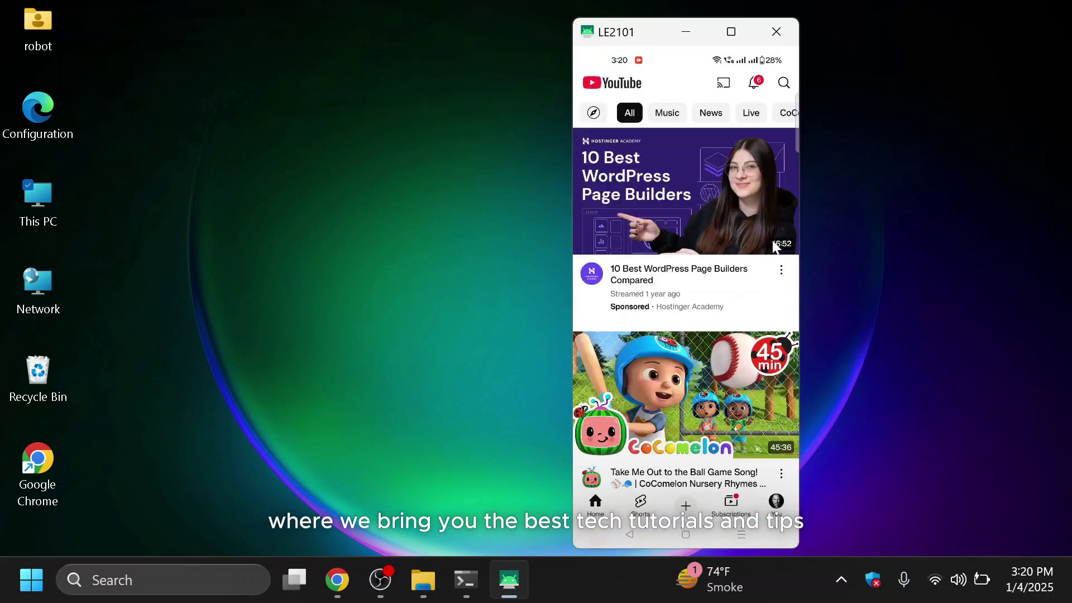
Open Chrome and go to google.com
scroll(760, 249, down, 3)
scroll(703, 269, down, 8)
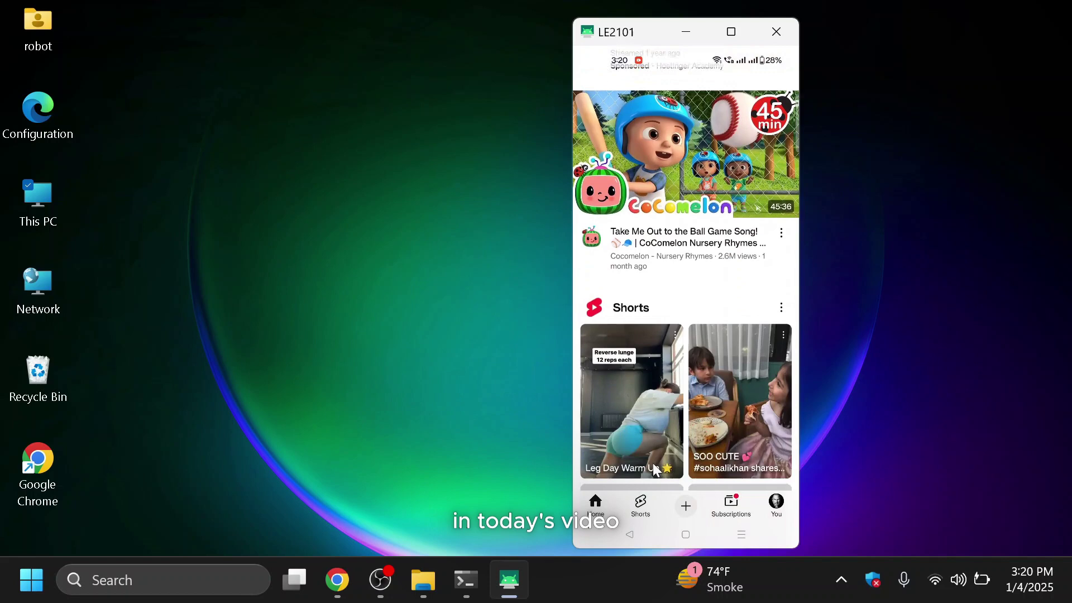
scroll(680, 260, down, 4)
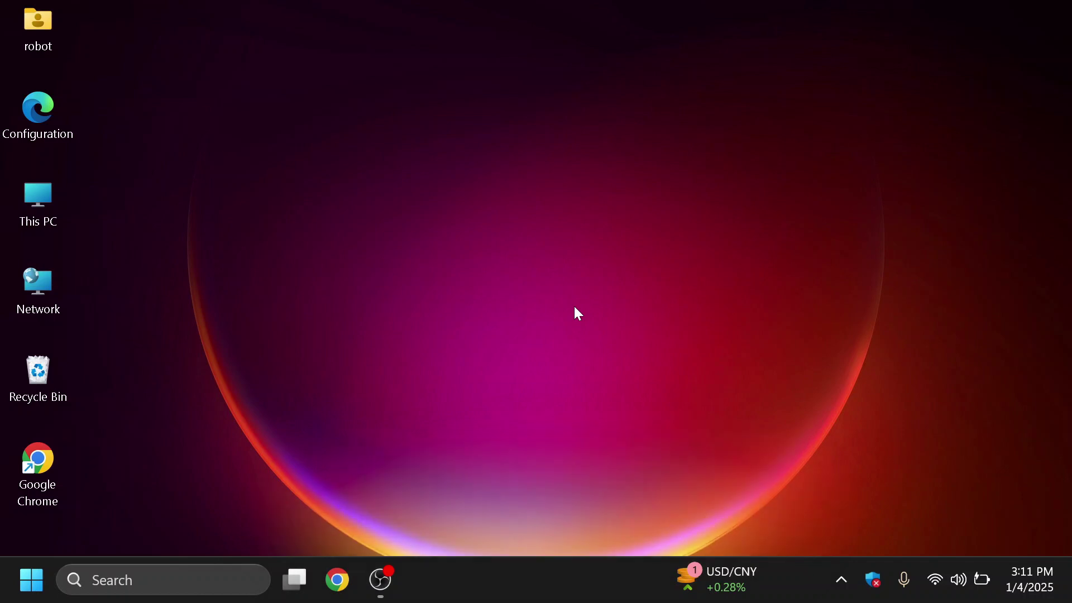
click(337, 580)
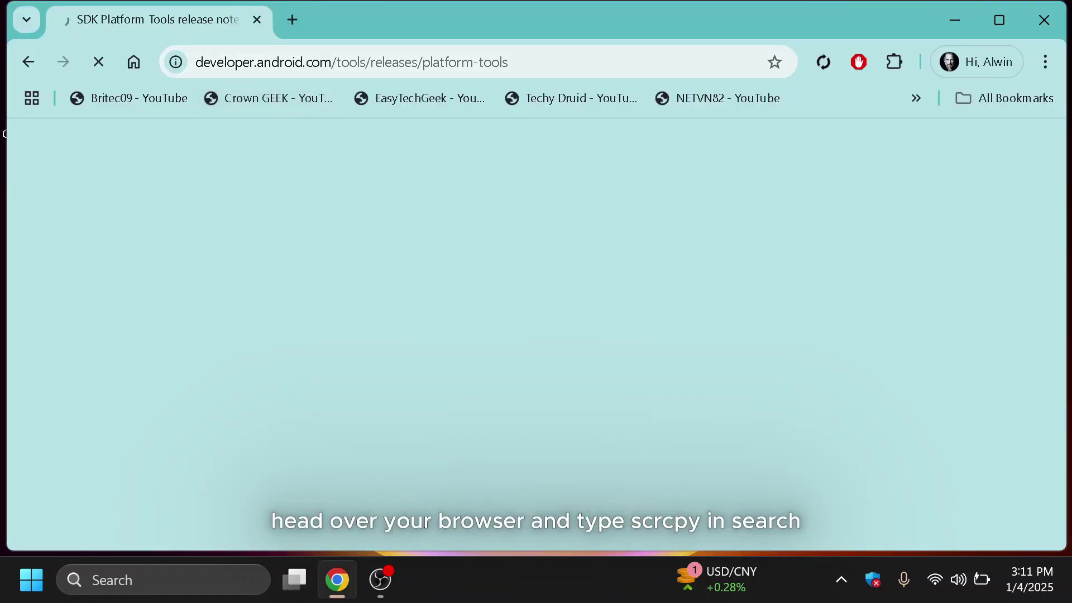
click(323, 56)
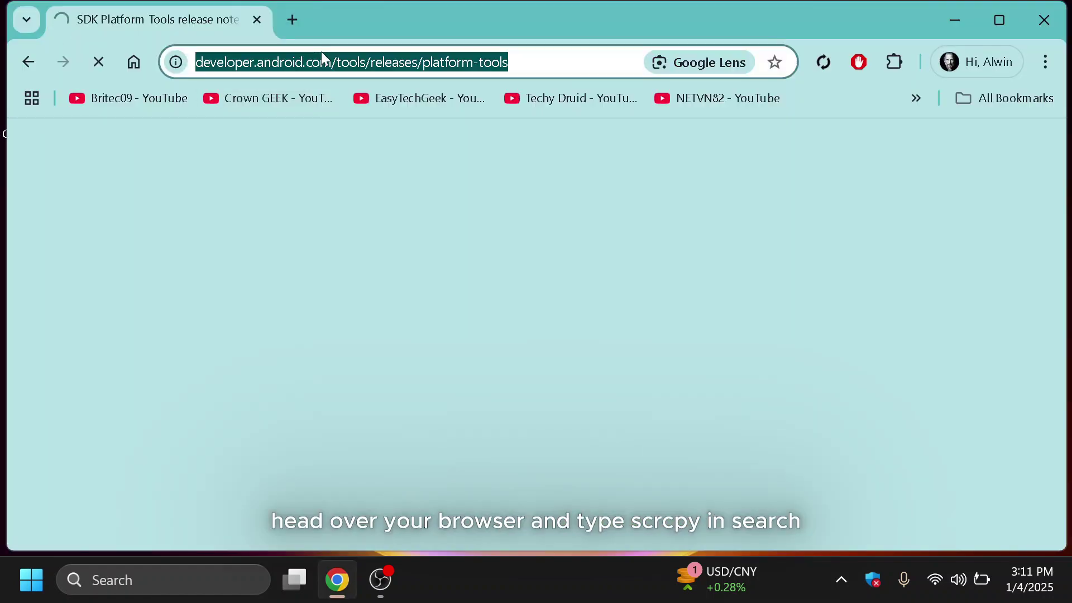
text(google.com)
key(Return)
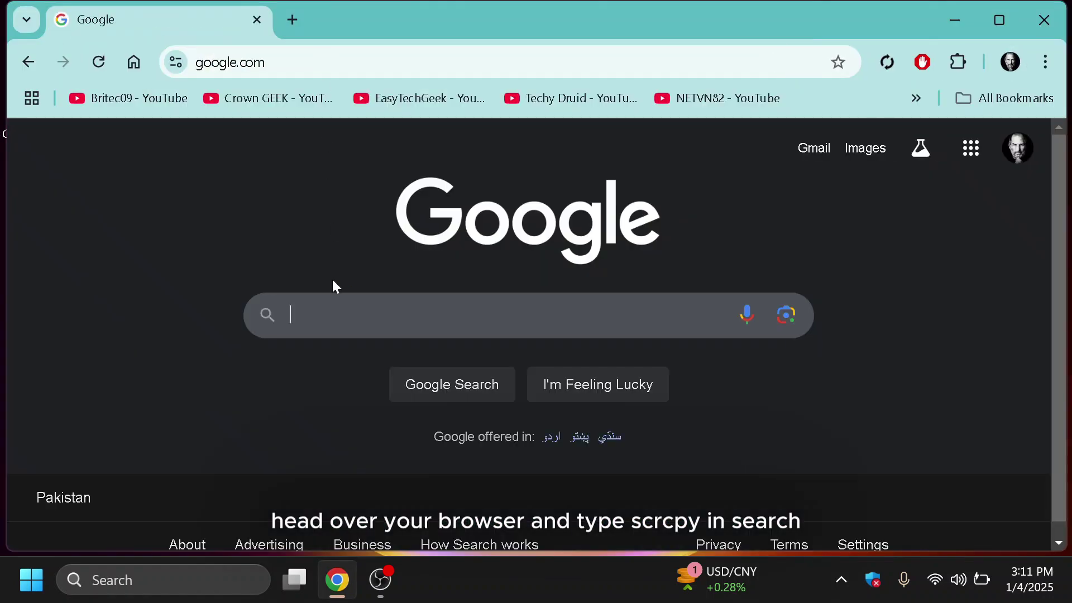
Search Google for 'scrcpy' and open the Genymobile/scrcpy GitHub result
click(345, 309)
text(scrcpy)
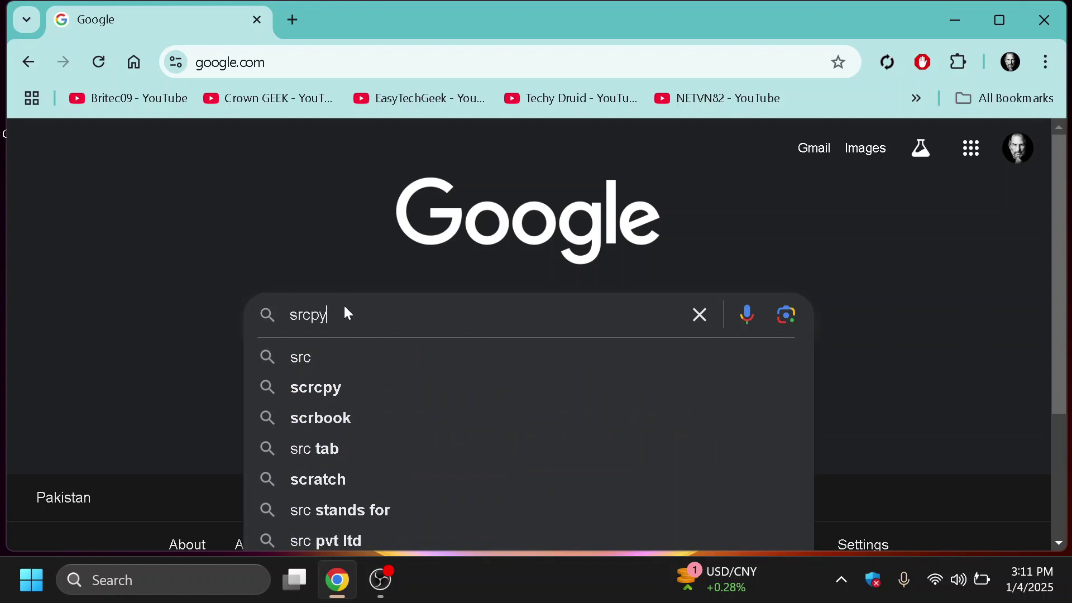
key(Down)
key(Down)
key(Return)
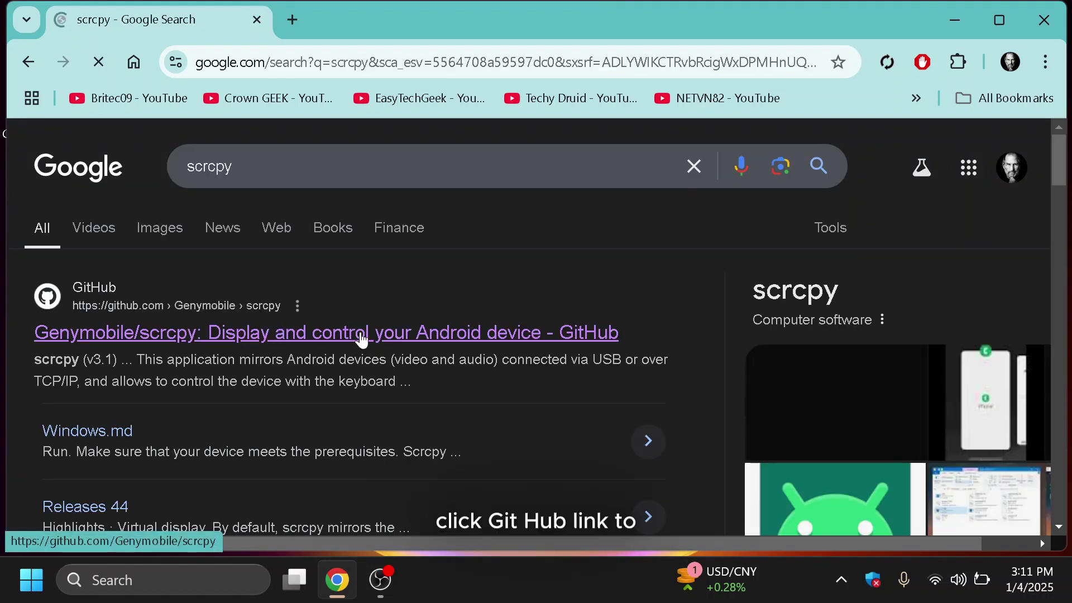
click(363, 336)
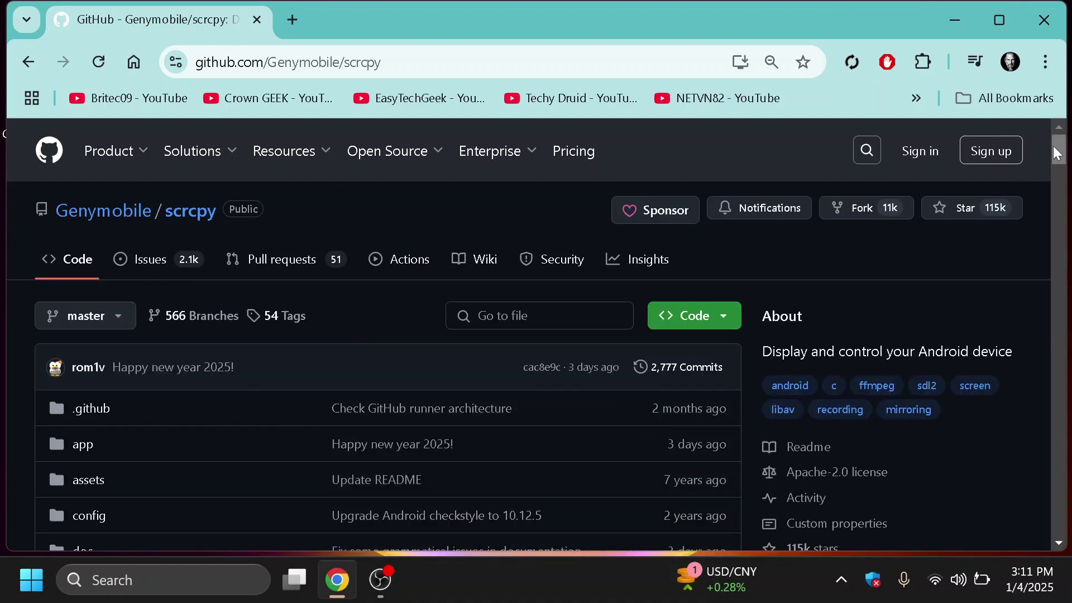
Open the scrcpy v3.1 release page from the Releases sidebar
scroll(1058, 158, down, 1)
drag(1059, 157, 936, 200)
click(799, 176)
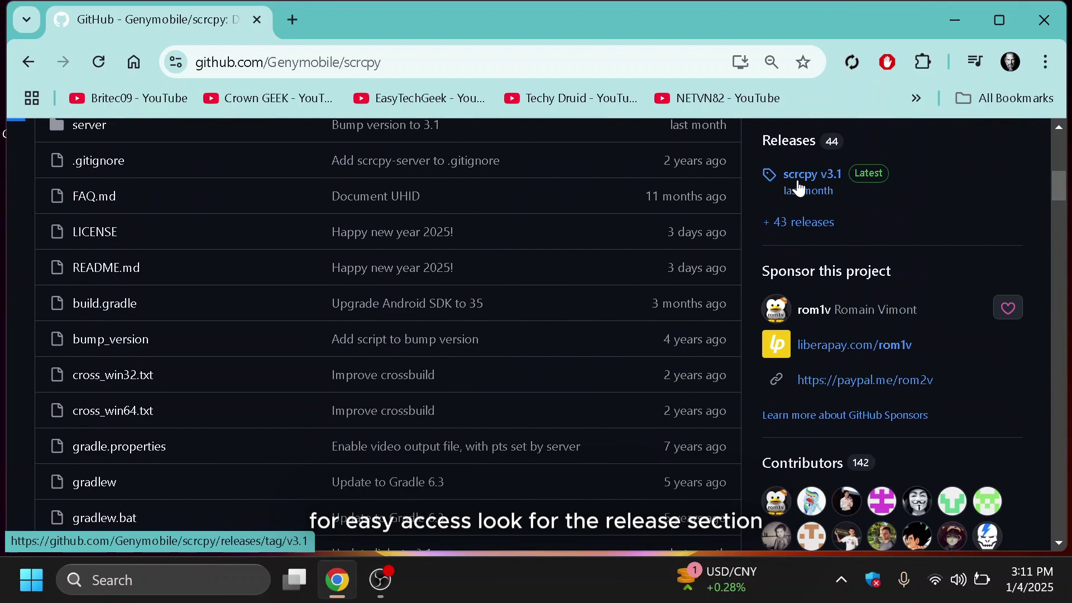
Download scrcpy-win64-v3.1.zip from the release assets and confirm the 6.6 MB download finished
scroll(1033, 182, down, 20)
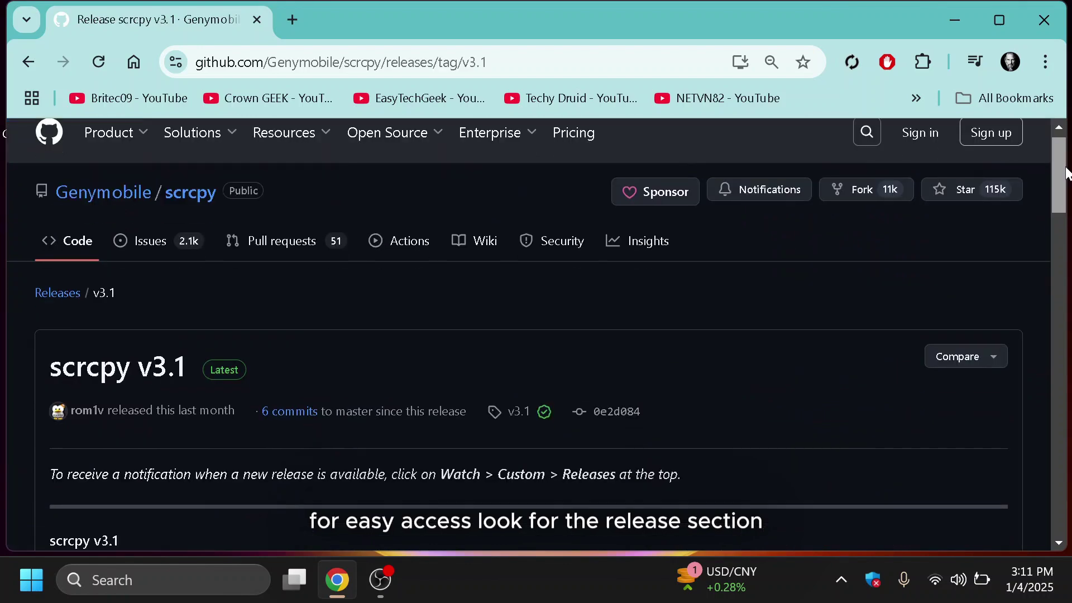
scroll(537, 335, down, 20)
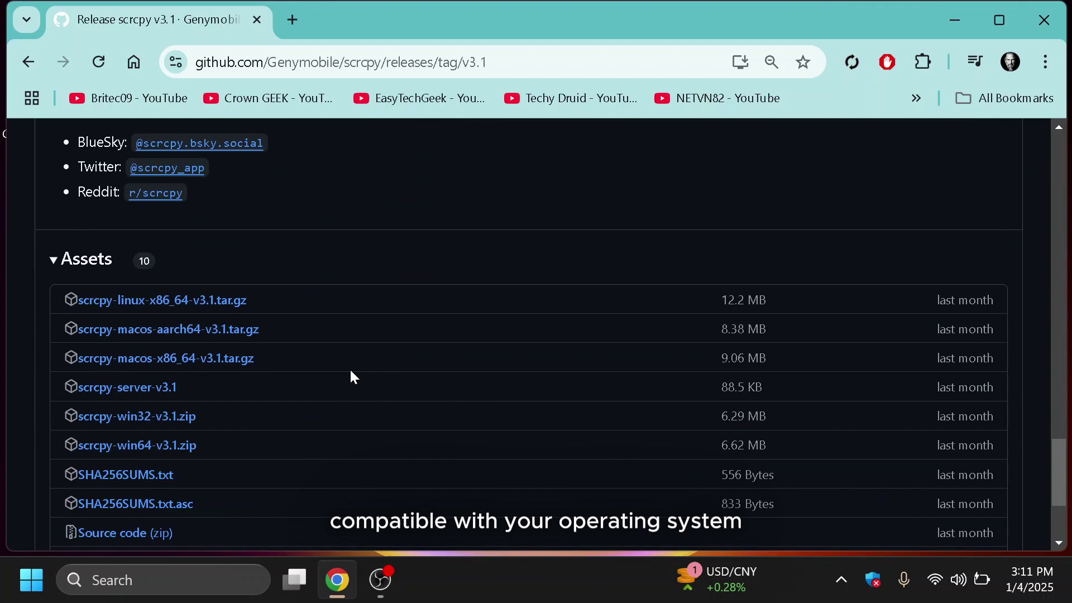
click(165, 450)
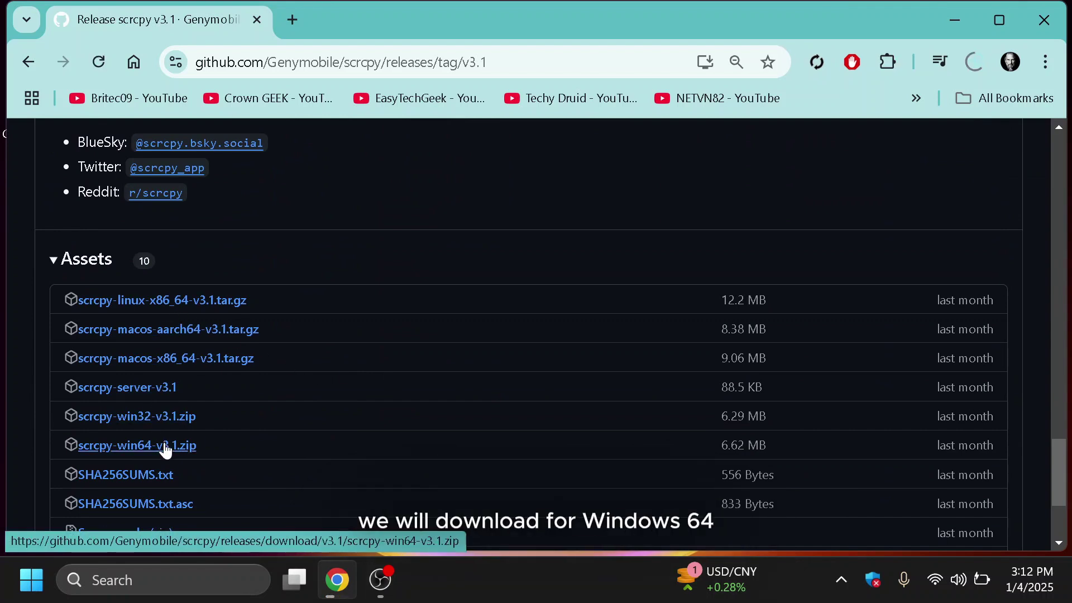
click(974, 59)
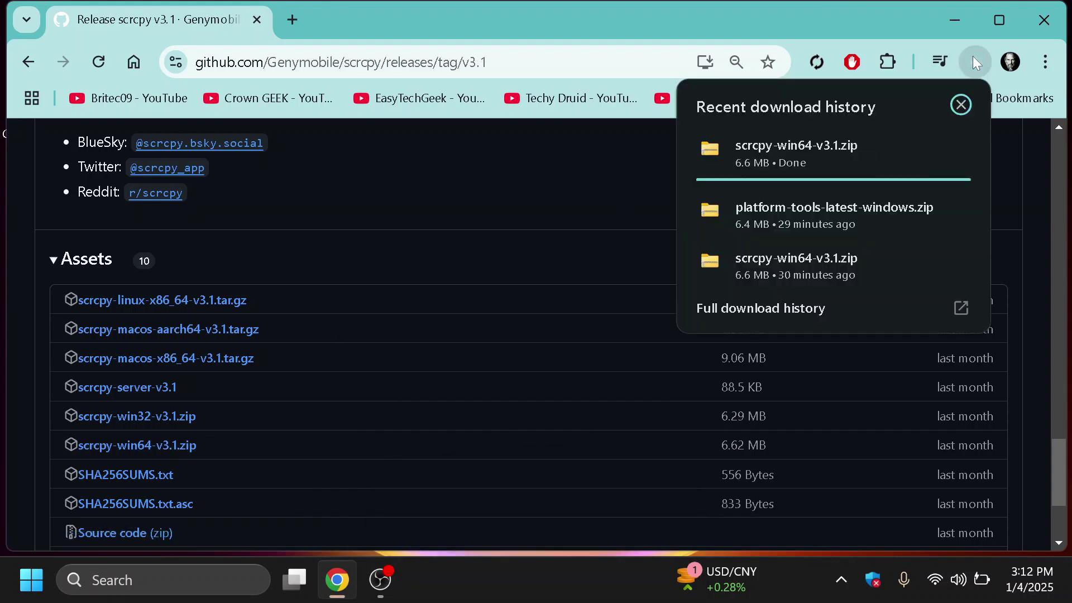
In a new tab, search Google for 'sdk platform tools release notes'
click(294, 18)
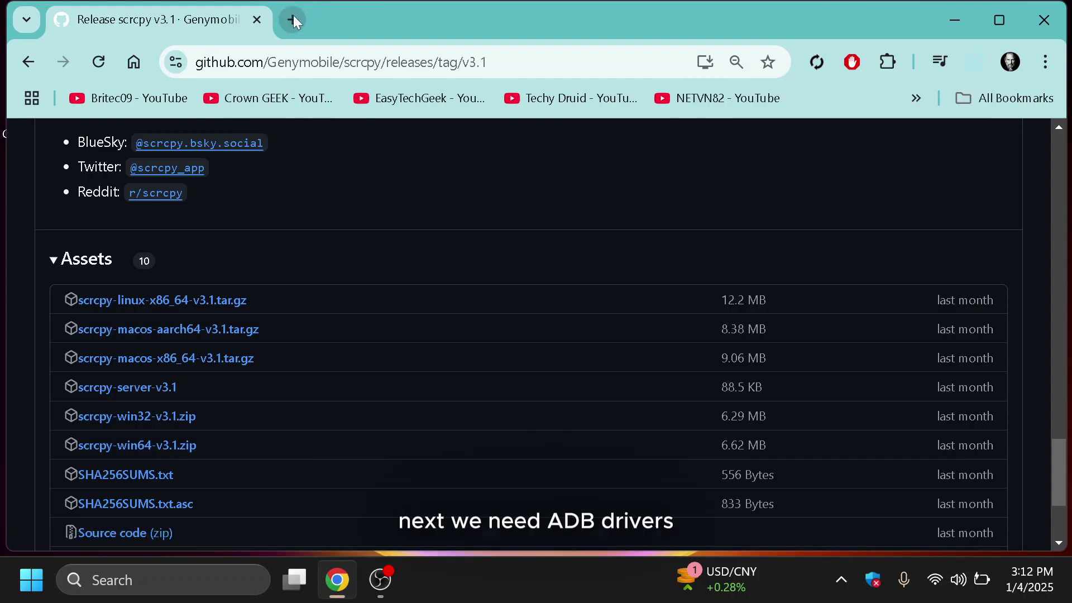
click(294, 16)
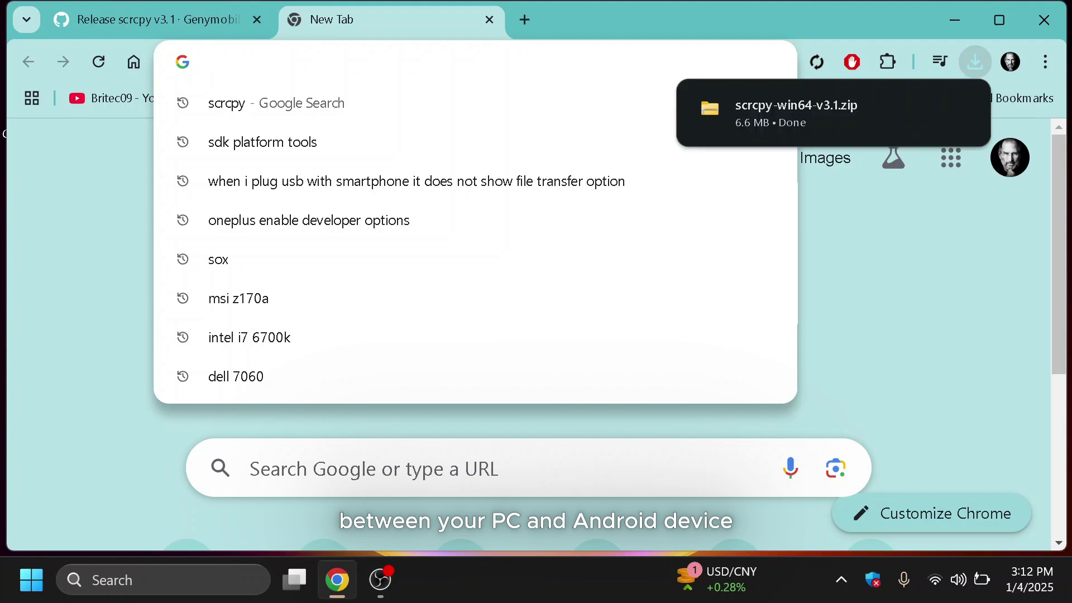
text(sd)
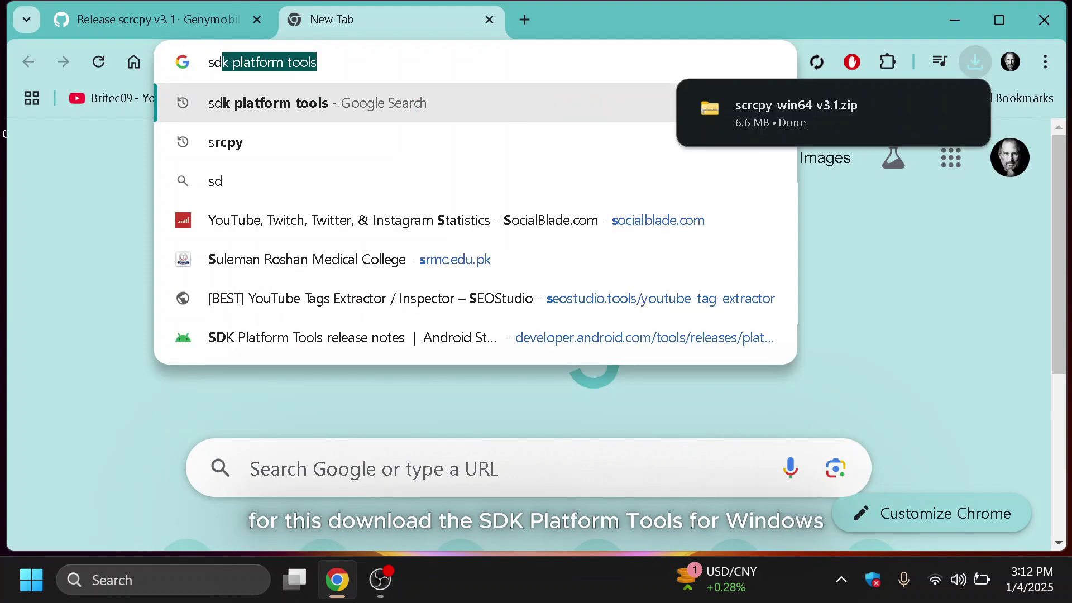
text(k platform toll)
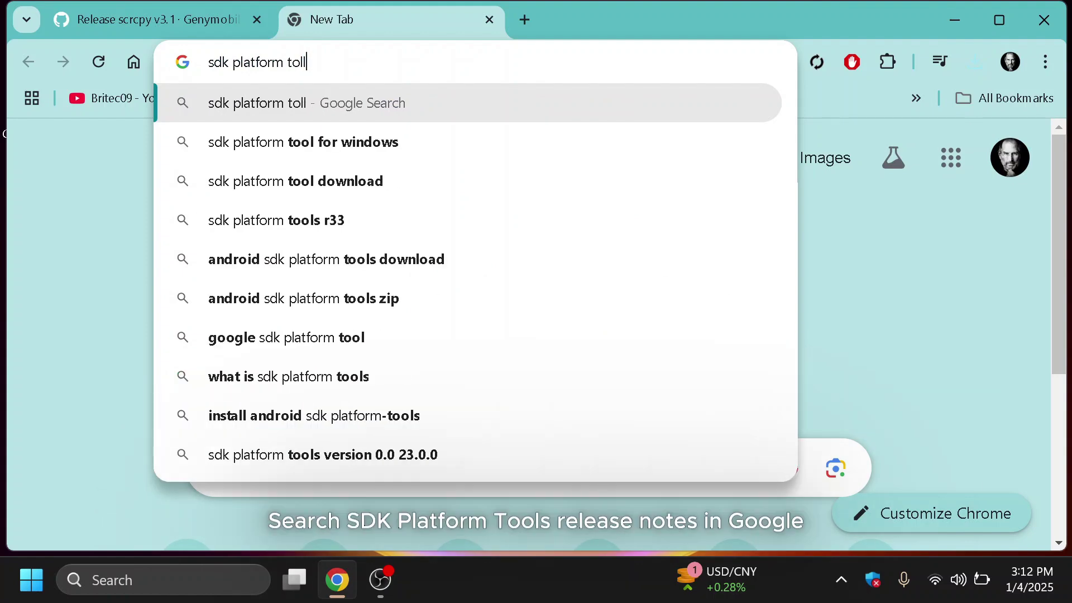
key(BackSpace)
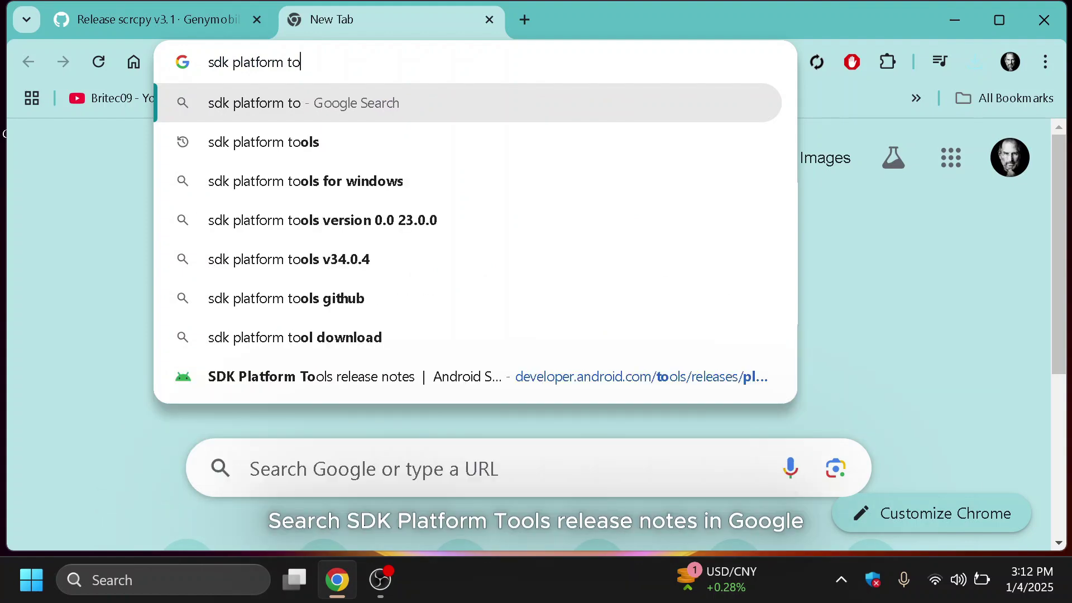
text(ols release notes)
key(Return)
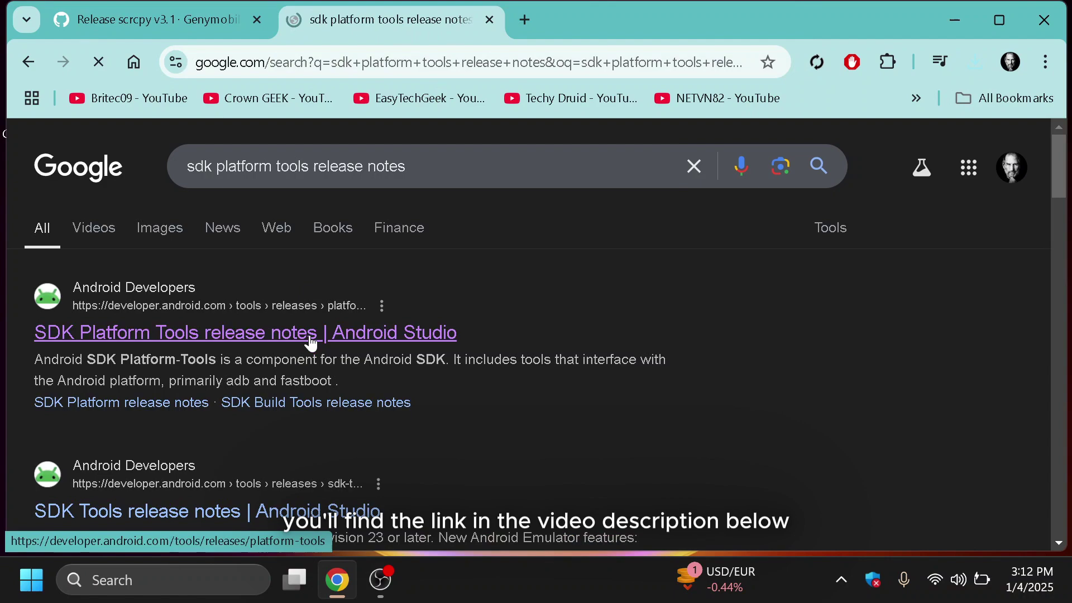
Open the Android Developers SDK Platform Tools release notes page and dismiss the battery popup
click(312, 344)
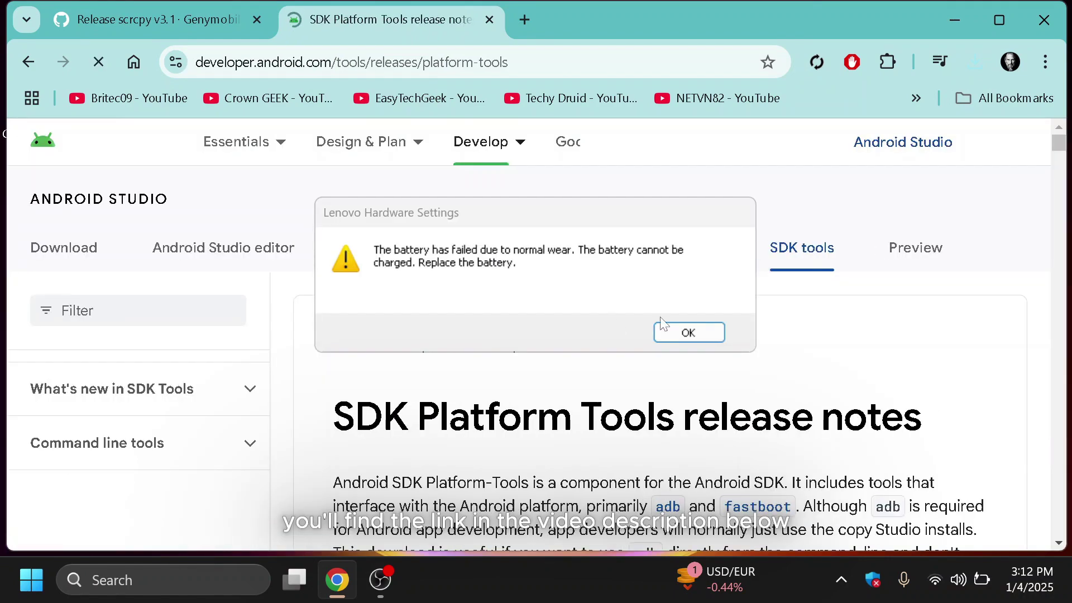
click(699, 335)
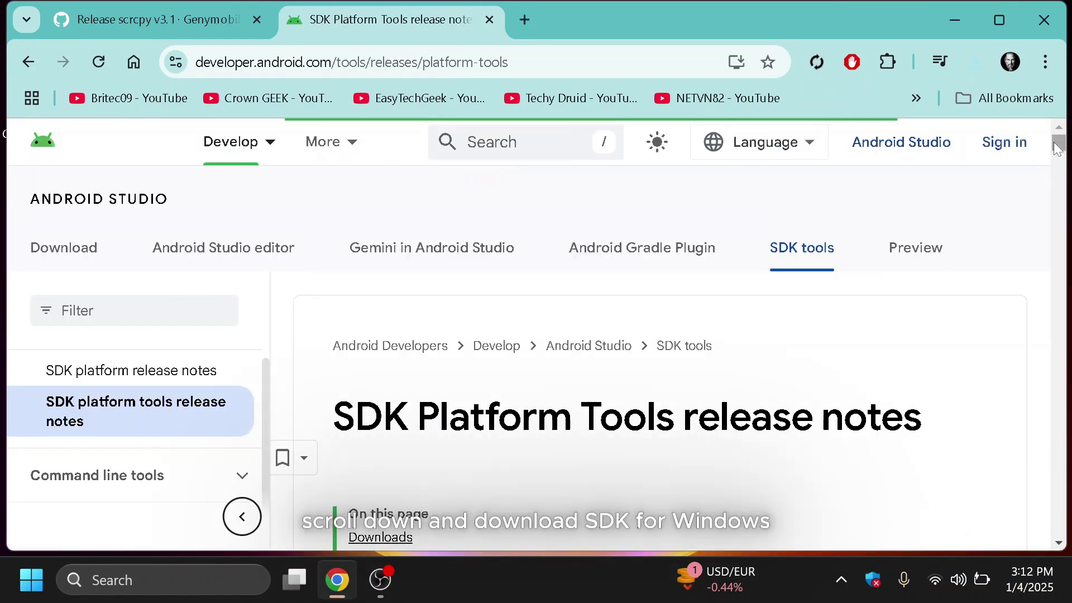
drag(1058, 143, 1061, 172)
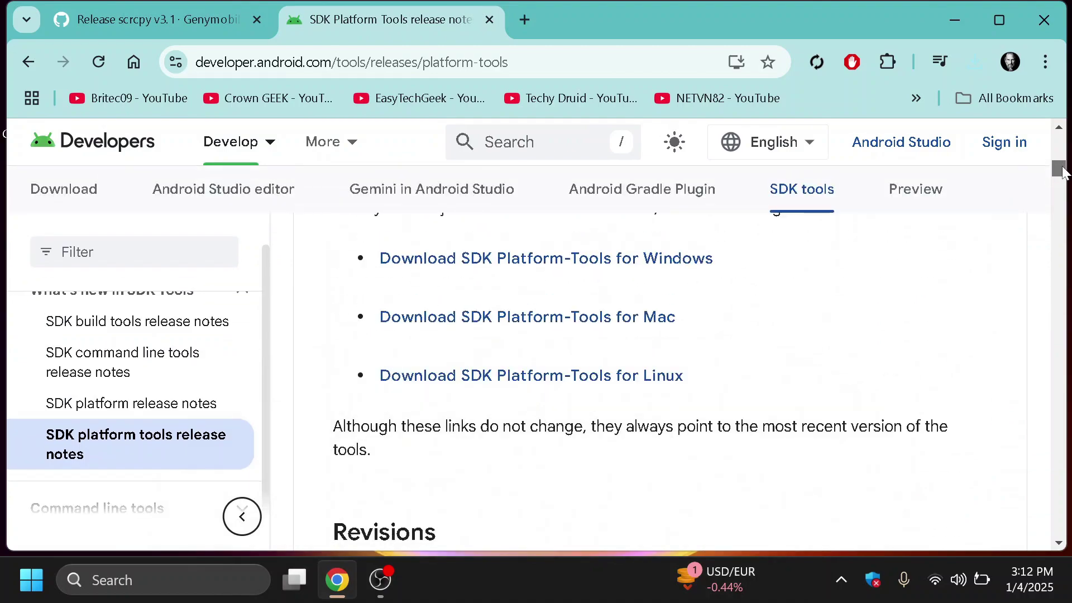
Accept the terms, download platform-tools-latest-windows.zip, dismiss the badge popup and minimise Chrome
click(543, 268)
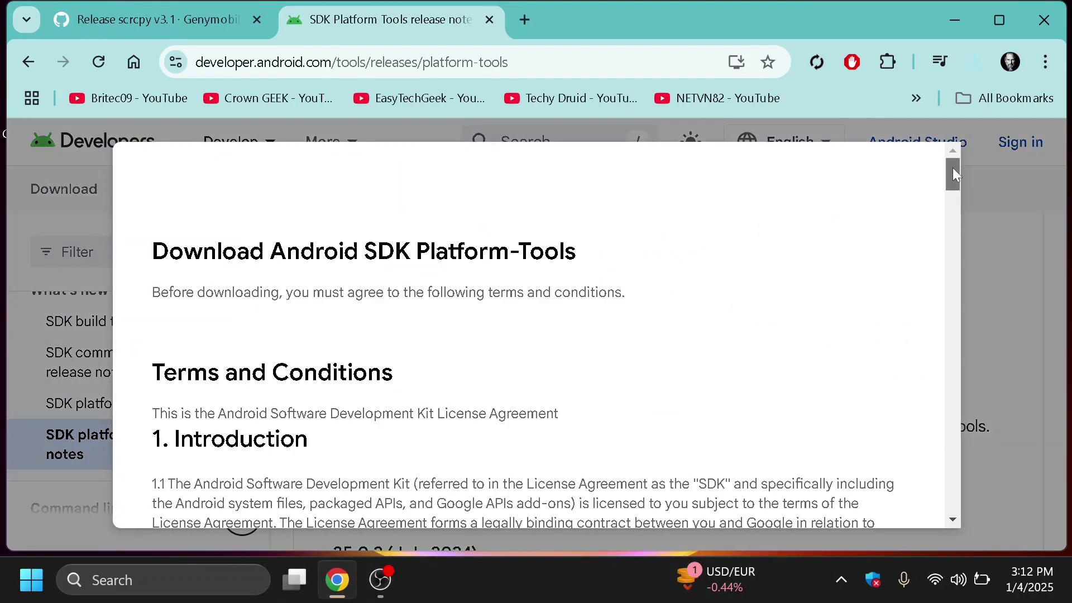
drag(953, 168, 943, 519)
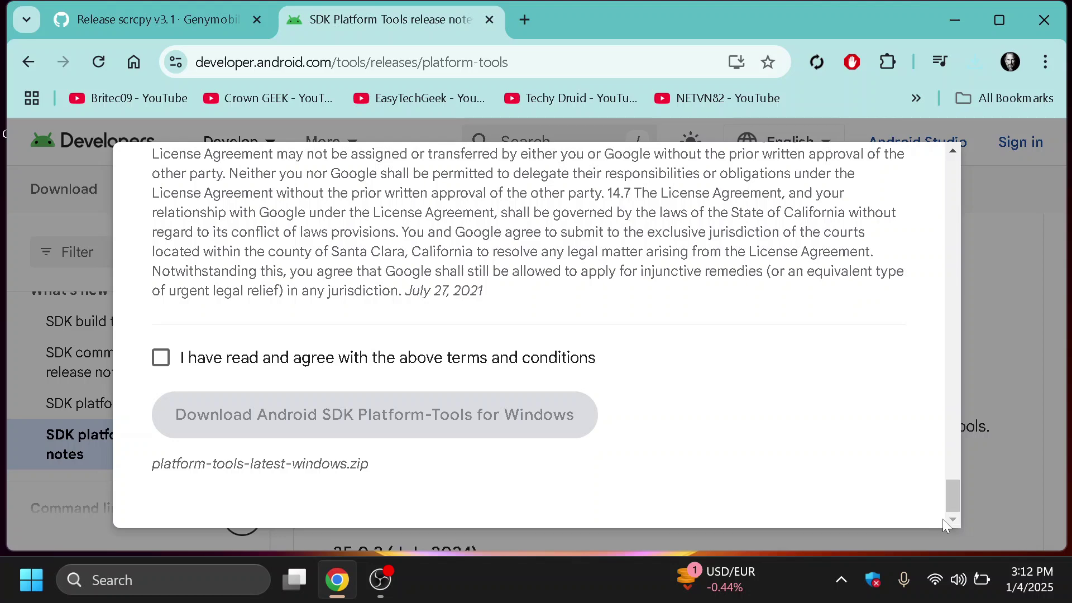
click(296, 360)
click(300, 415)
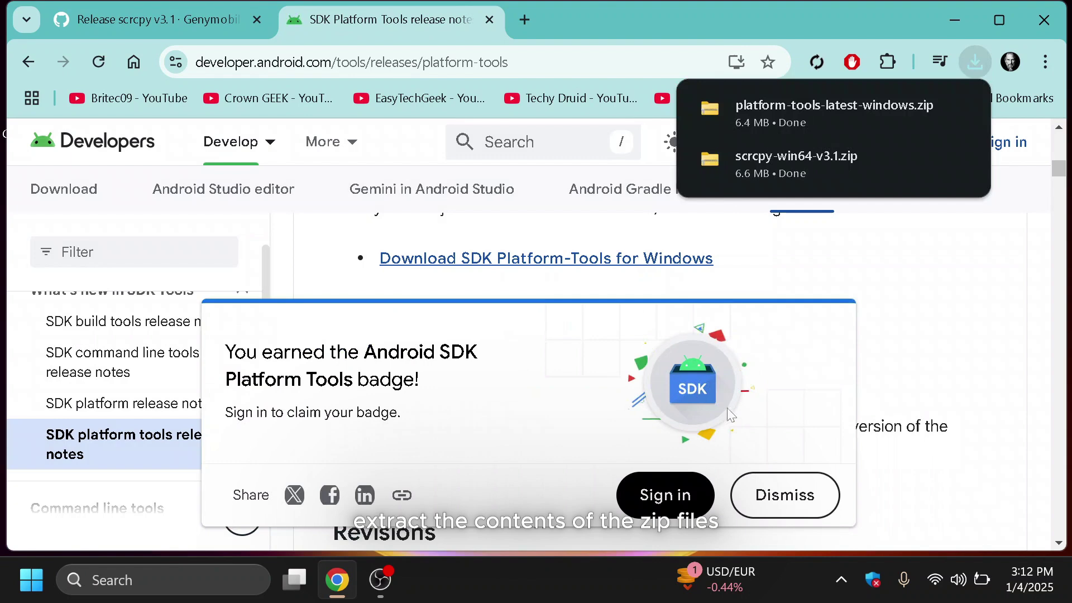
click(783, 494)
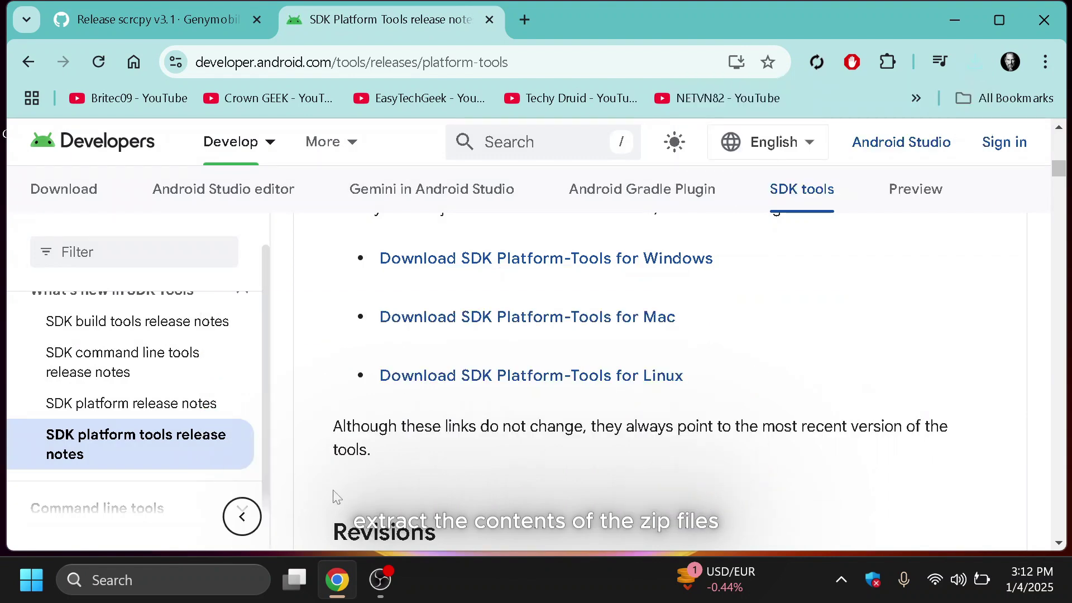
click(337, 579)
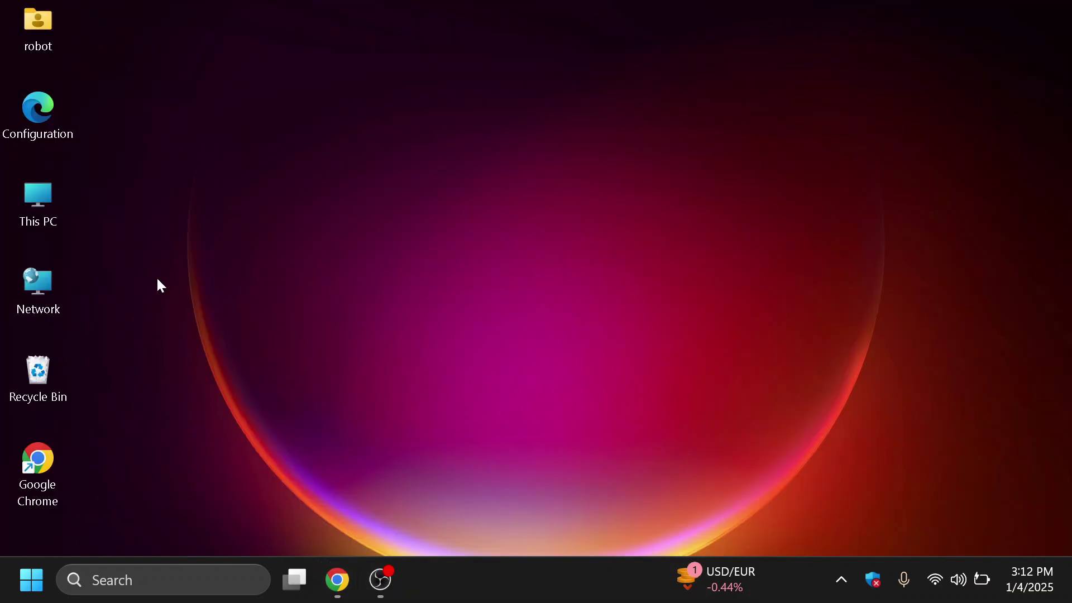
In Downloads, extract scrcpy-win64-v3.1.zip into a folder beside it
double_click(41, 205)
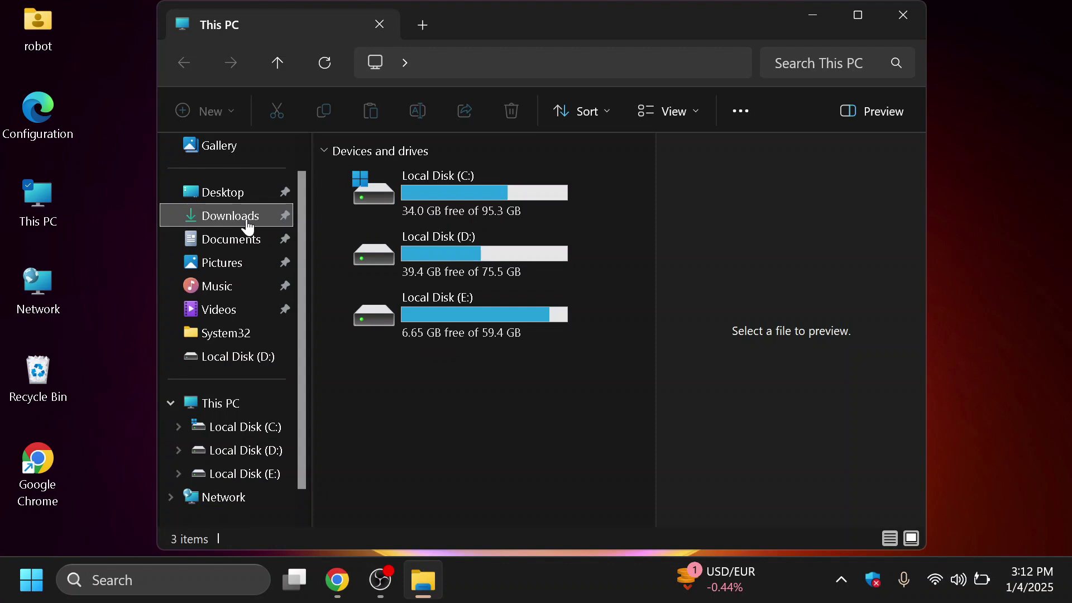
click(248, 216)
click(467, 229)
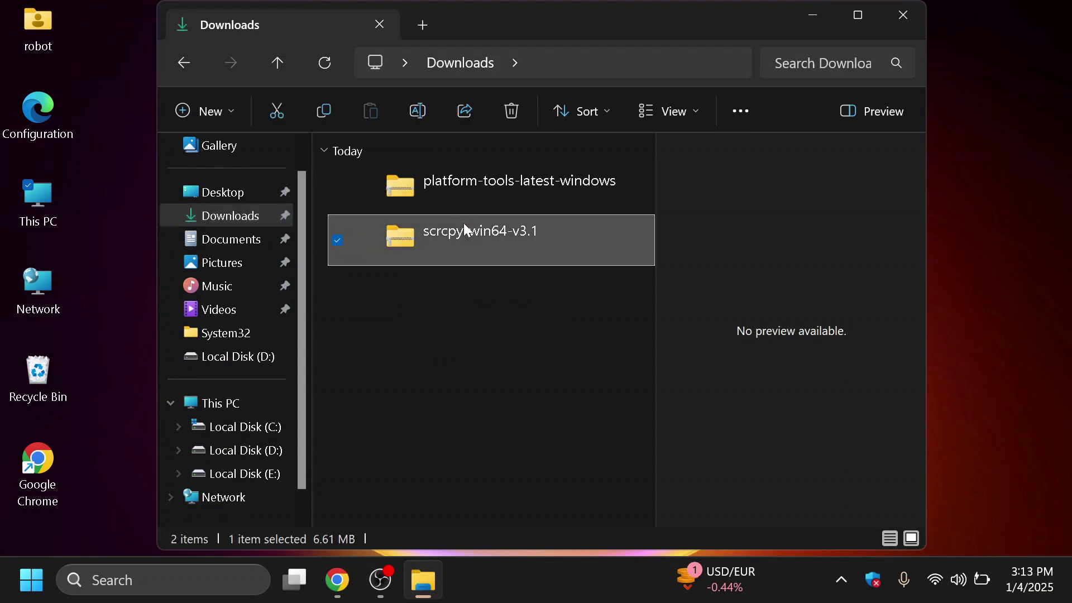
right_click(463, 223)
click(501, 226)
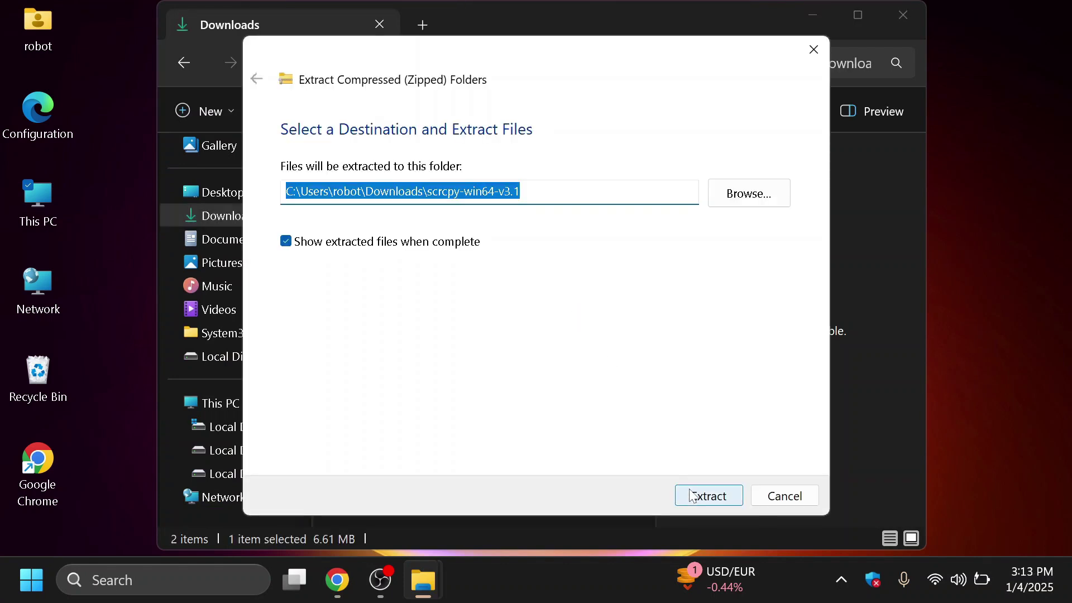
click(693, 495)
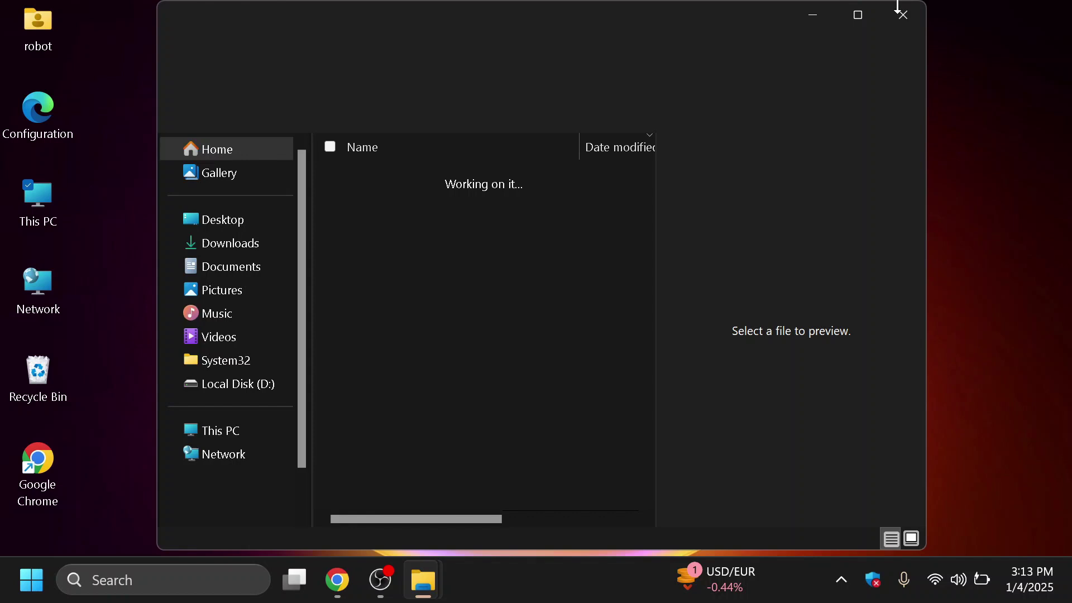
Close the extra Explorer window and extract the platform-tools zip into platform-tools-latest-windows
click(900, 15)
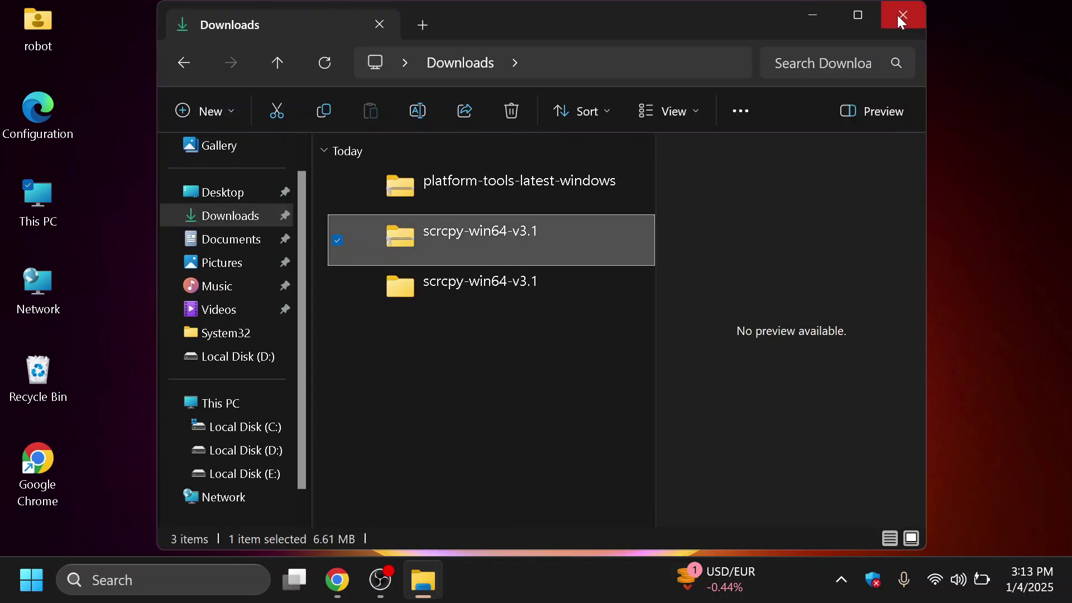
right_click(452, 183)
click(505, 222)
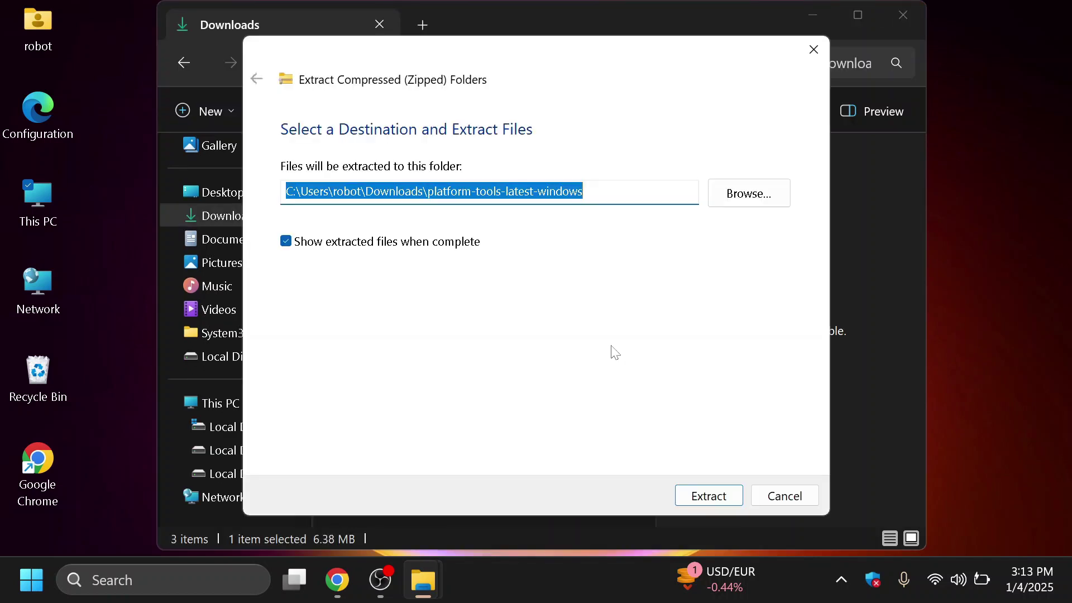
click(723, 496)
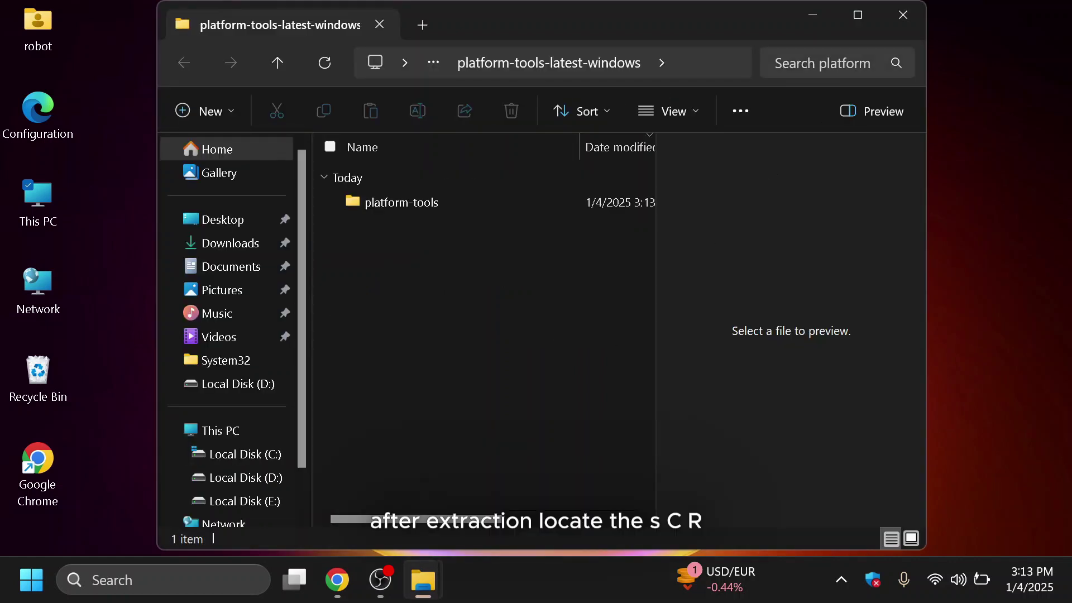
Delete the platform-tools and scrcpy-win64-v3.1 zip archives from Downloads
click(911, 19)
click(429, 202)
key(Delete)
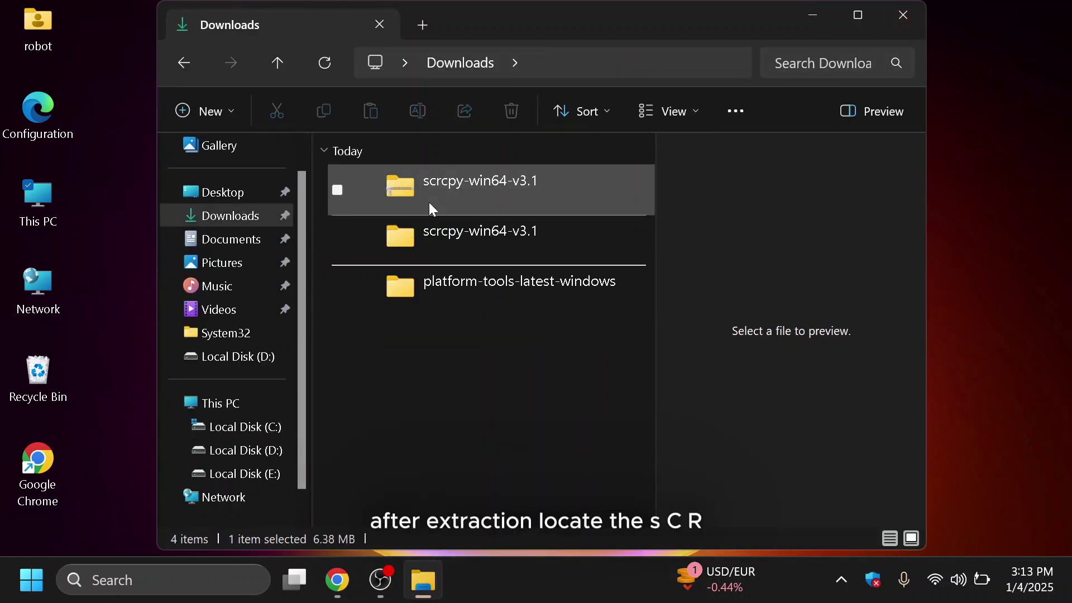
click(429, 204)
key(Delete)
Select all 15 files in the inner scrcpy-win64-v3.1 folder to copy them
double_click(434, 215)
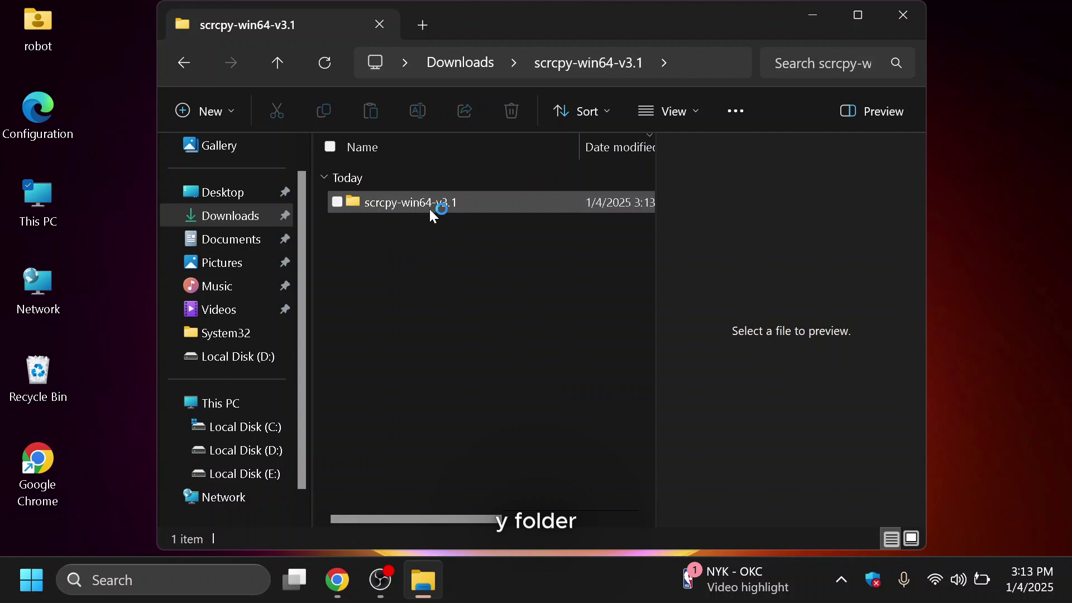
click(402, 205)
double_click(404, 207)
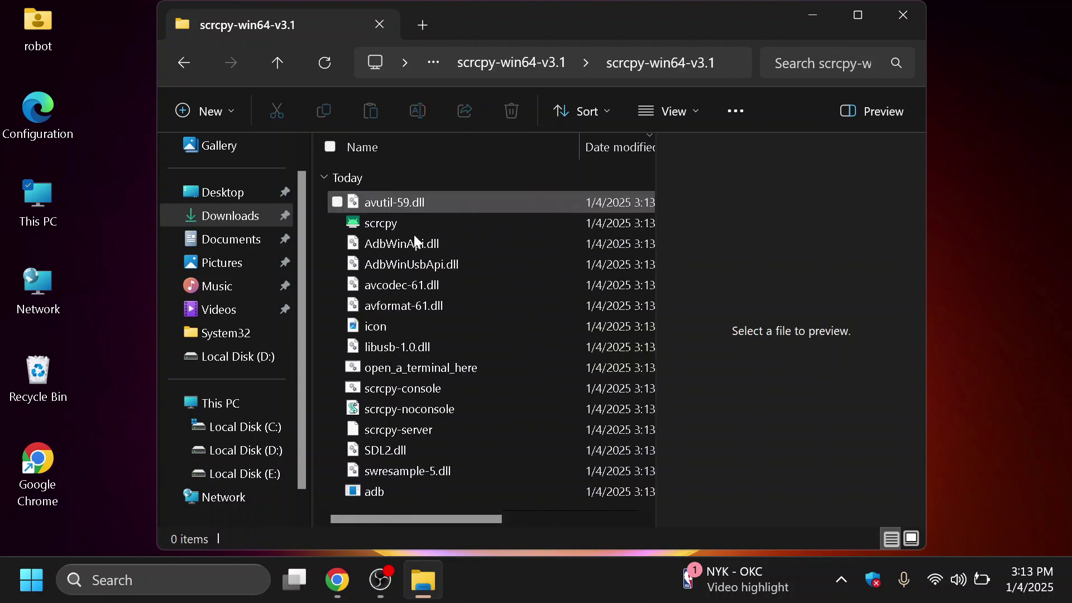
click(446, 308)
key(ctrl+a)
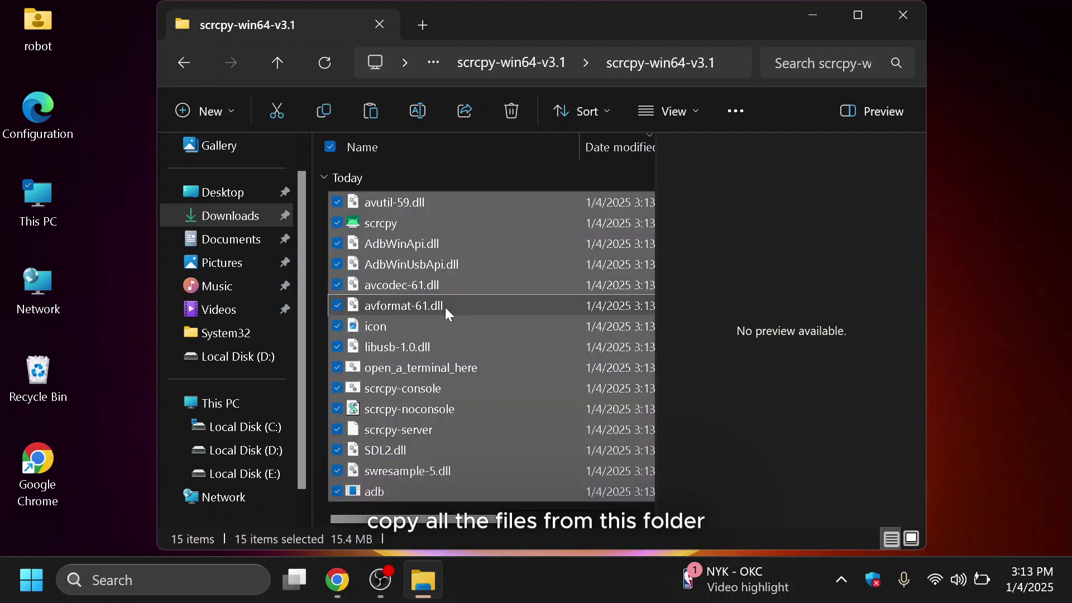
Paste the scrcpy files into platform-tools-latest-windows\platform-tools, replacing same-named files
key(alt+Left)
key(alt+Left)
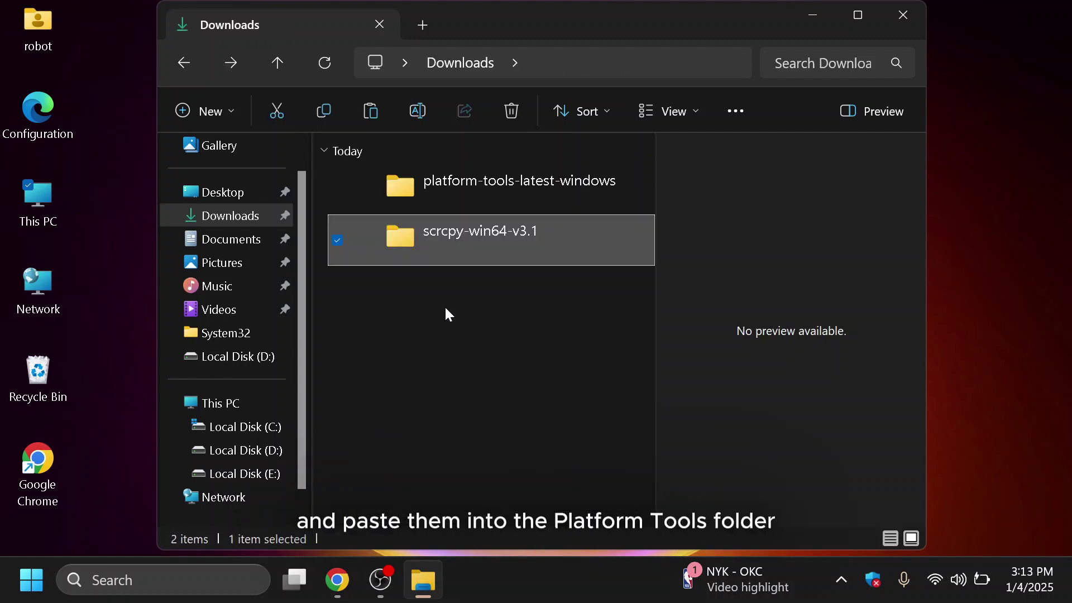
double_click(457, 178)
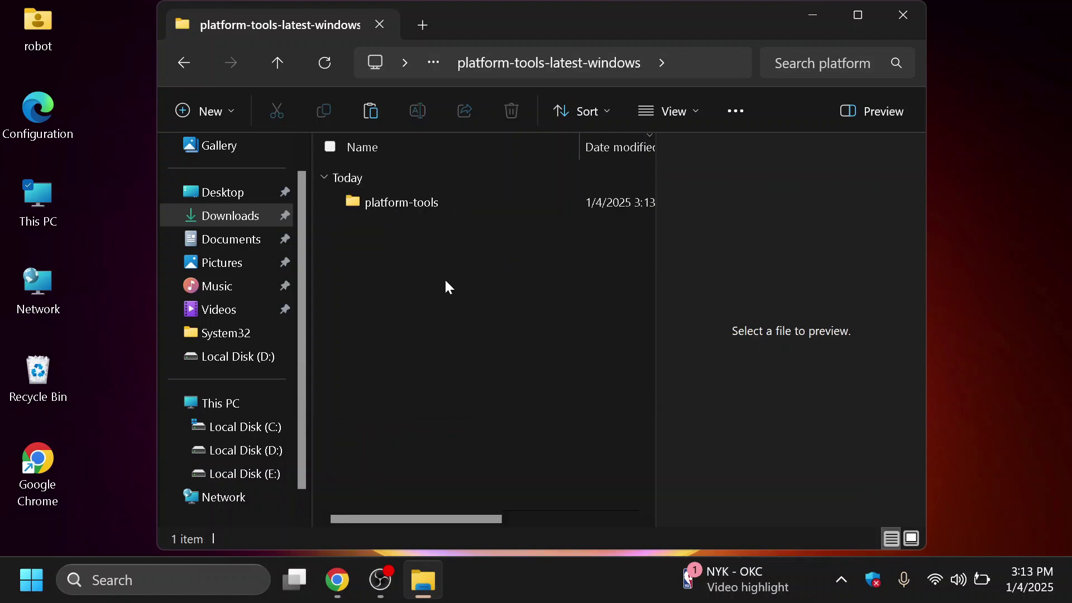
double_click(403, 204)
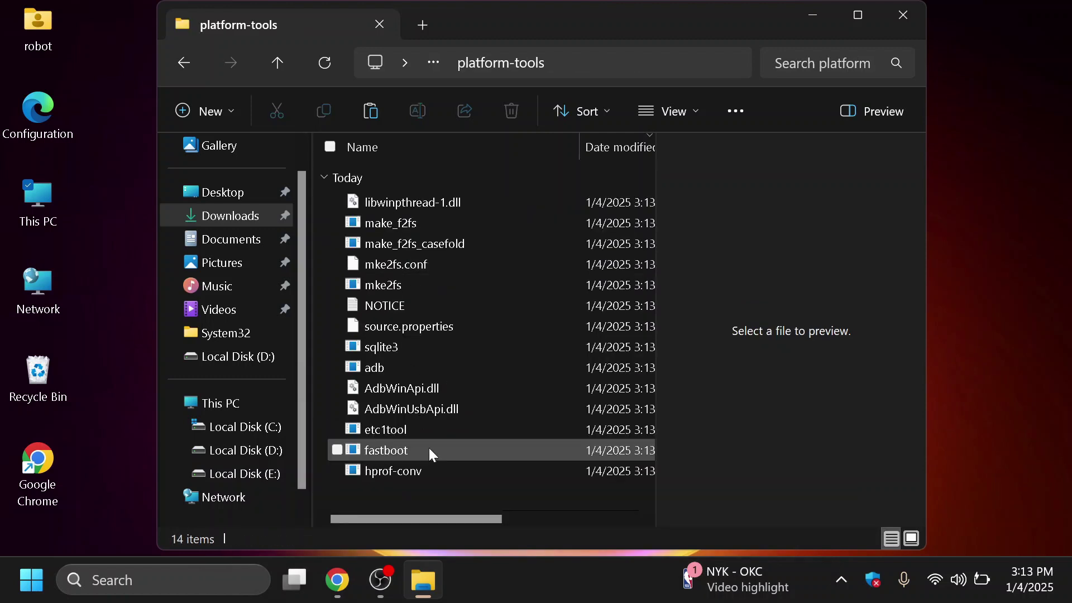
right_click(413, 496)
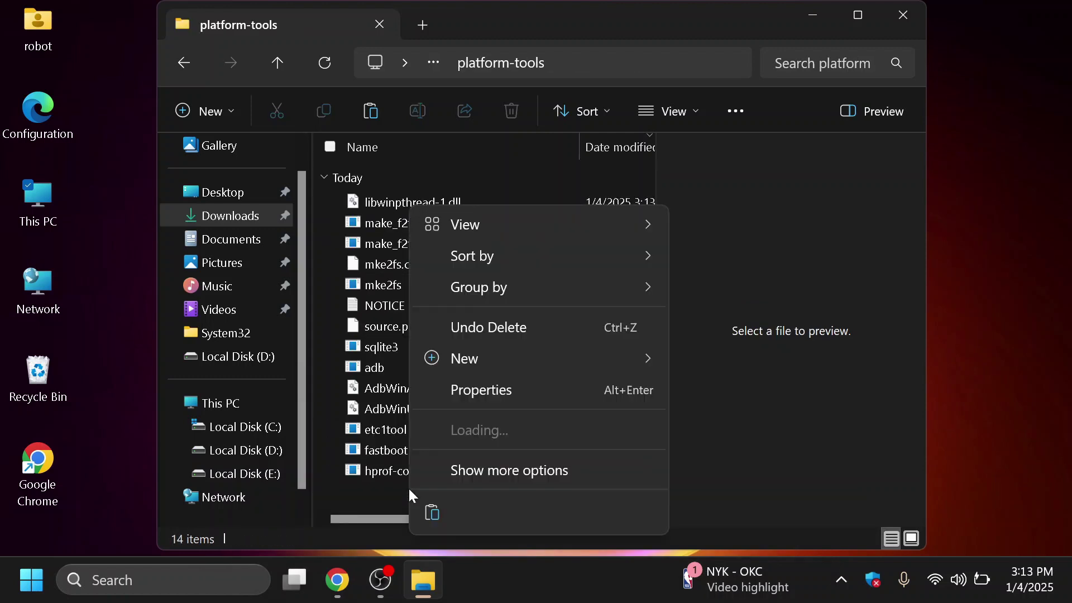
click(432, 511)
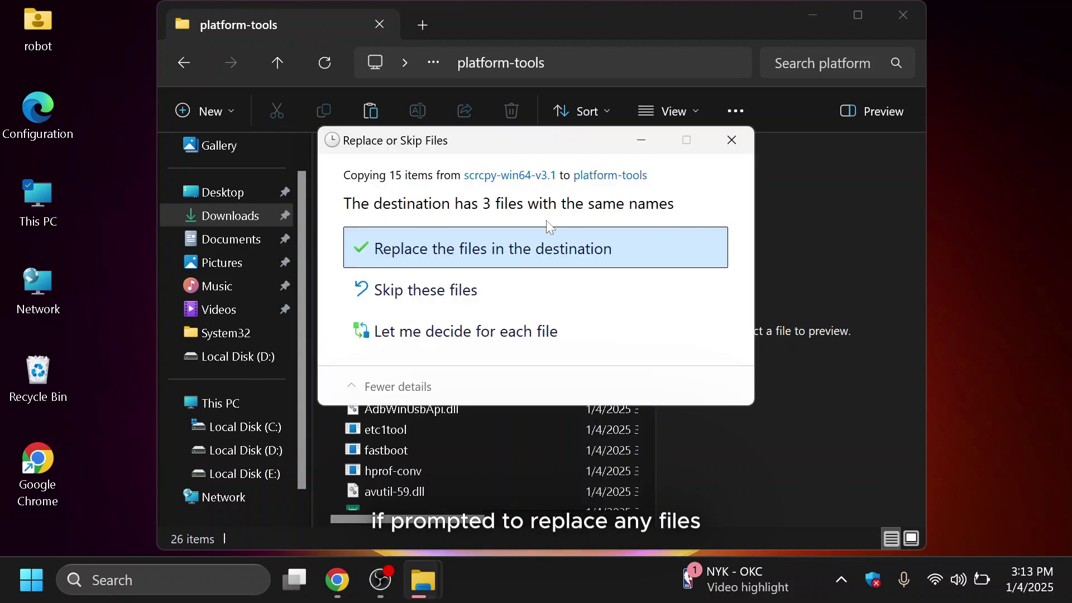
click(541, 265)
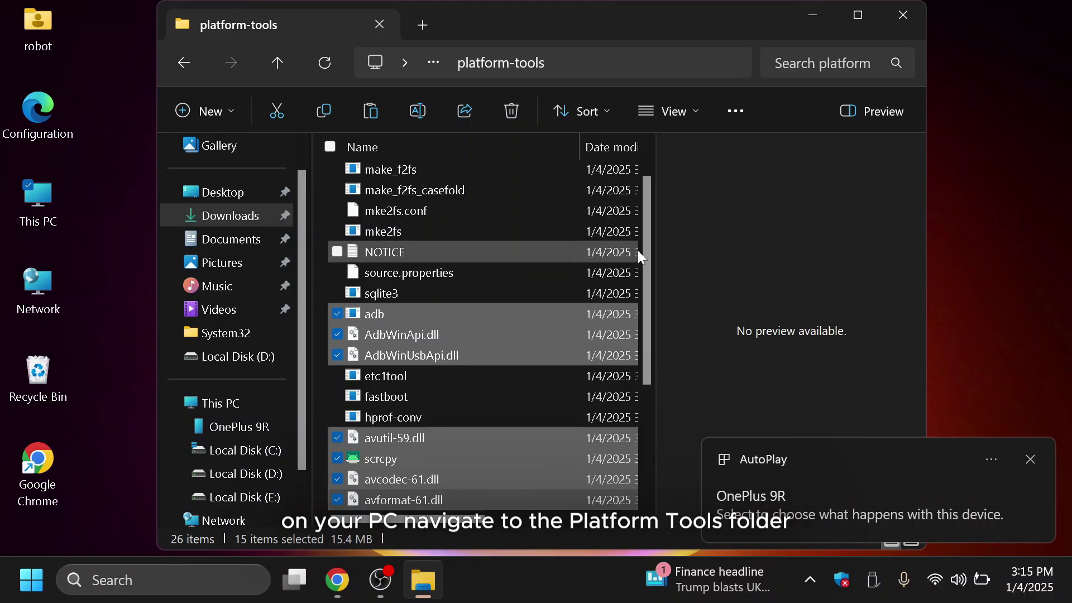
Maximise the platform-tools folder window and clear the file selection
click(857, 22)
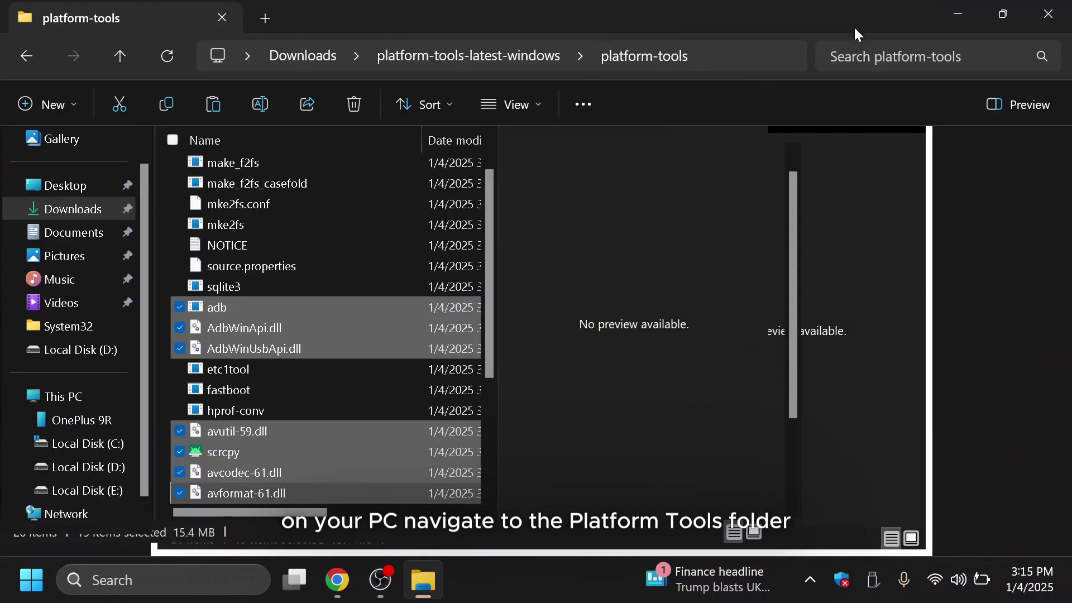
click(758, 251)
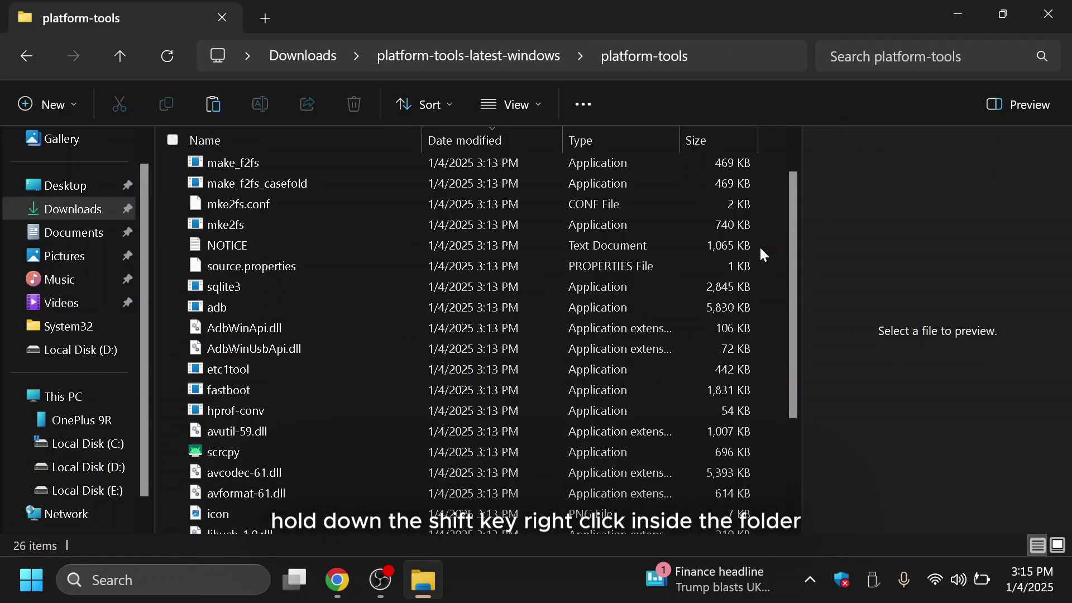
Open PowerShell in platform-tools and run .\adb devices to confirm the phone is attached
shift+right_click(766, 251)
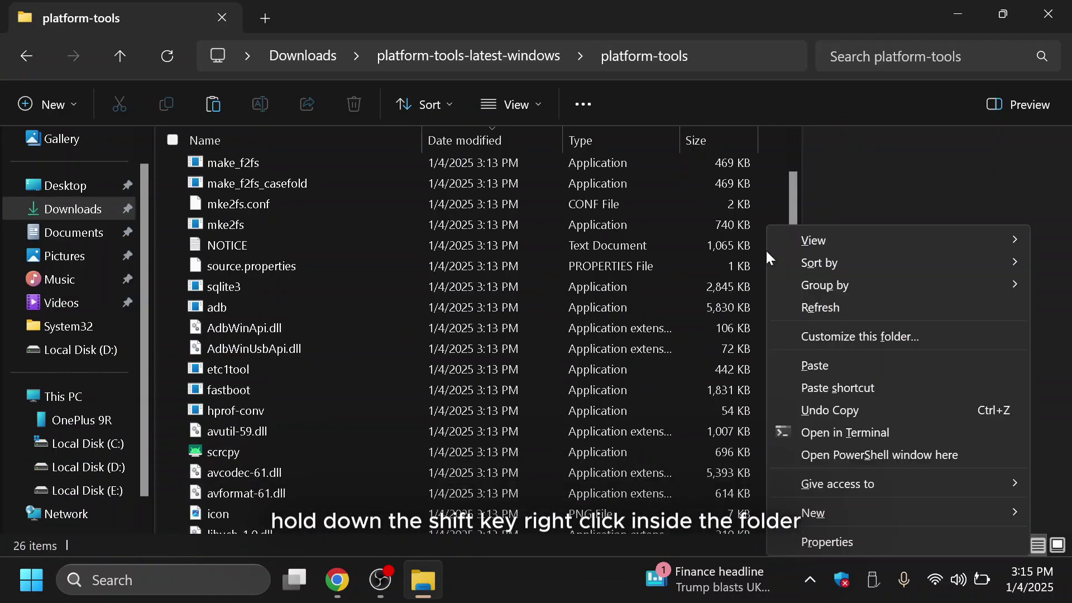
click(867, 459)
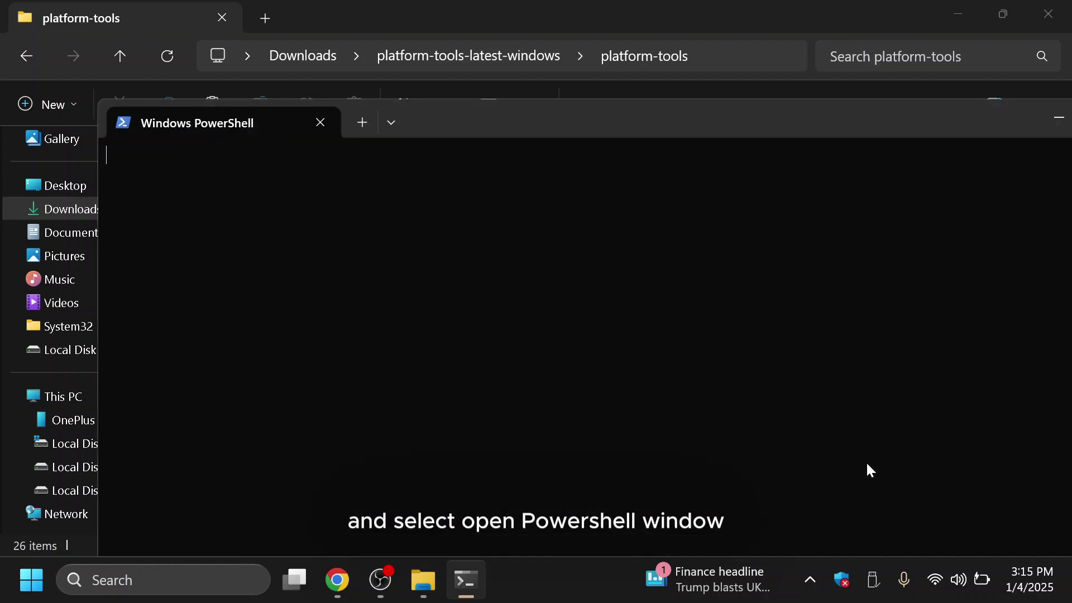
text(.)
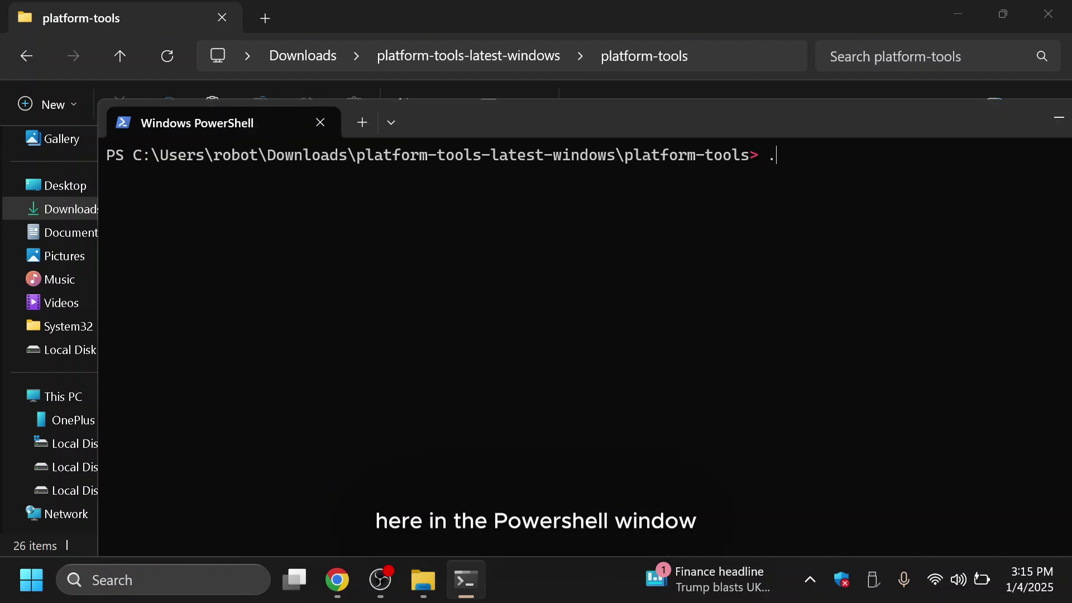
text(\adb devoce)
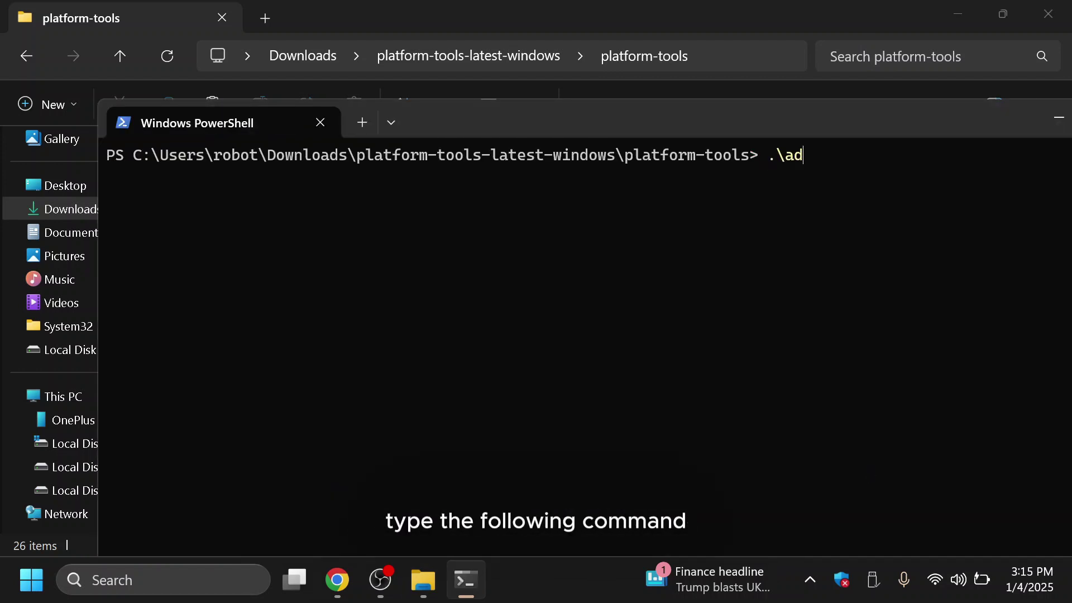
key(BackSpace)
key(BackSpace)
key(BackSpace)
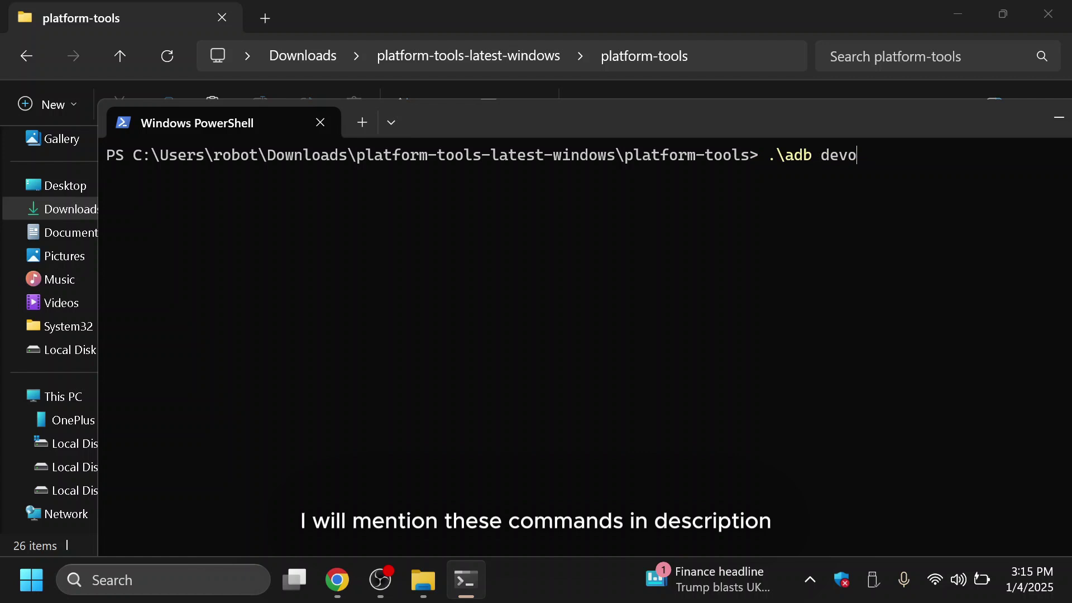
text(ices)
key(Return)
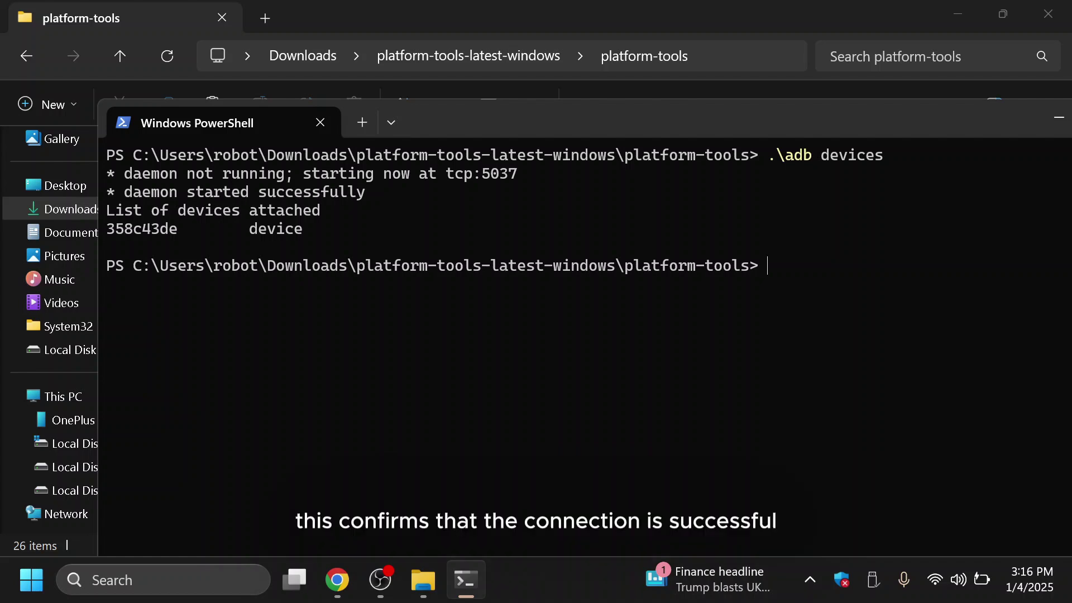
Run scrcpy from the platform-tools folder, allowing it past the security warning
click(1057, 117)
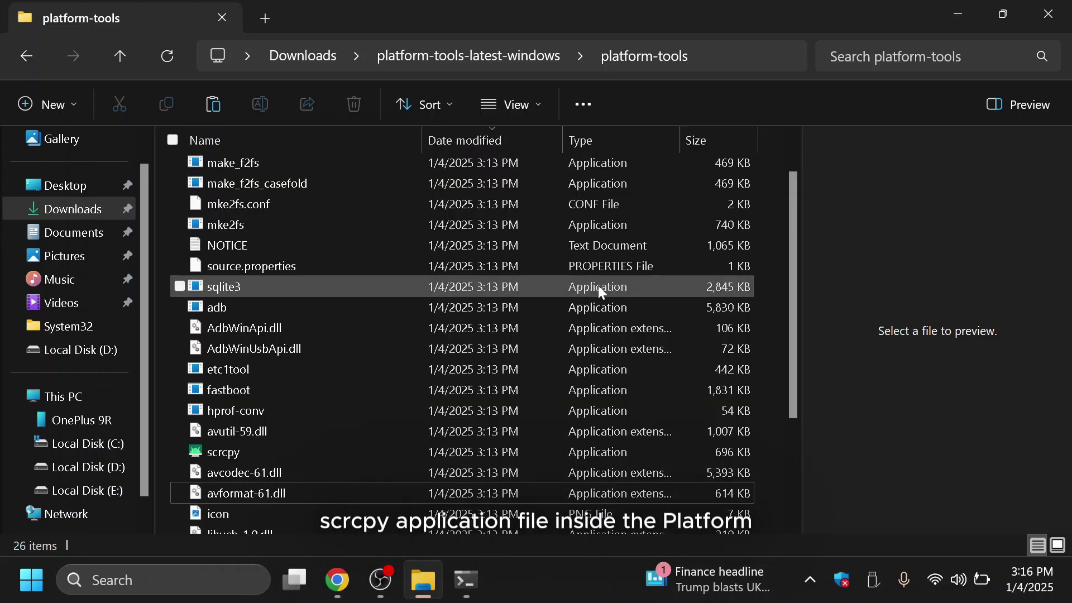
click(234, 449)
double_click(260, 449)
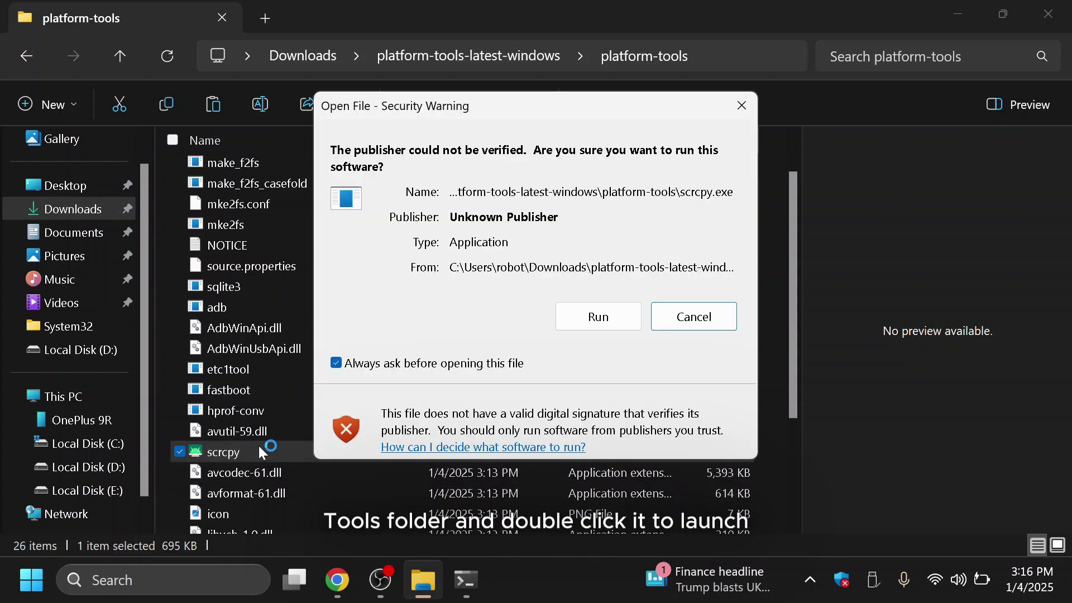
click(601, 326)
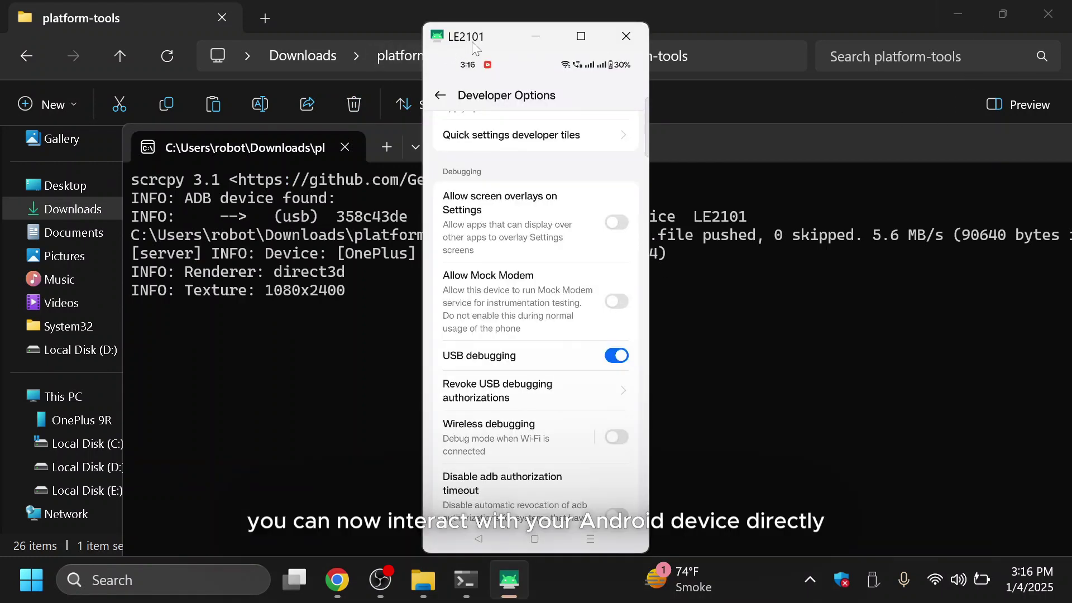
Move the mirror window right, then on the phone go home and open YouTube
drag(471, 41, 837, 33)
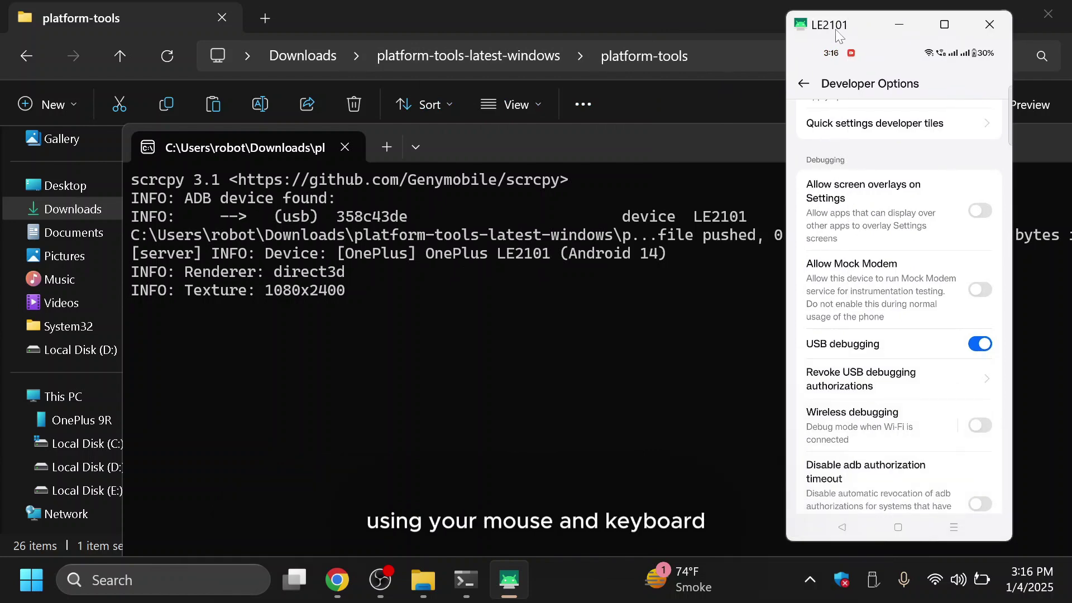
click(804, 83)
click(804, 83)
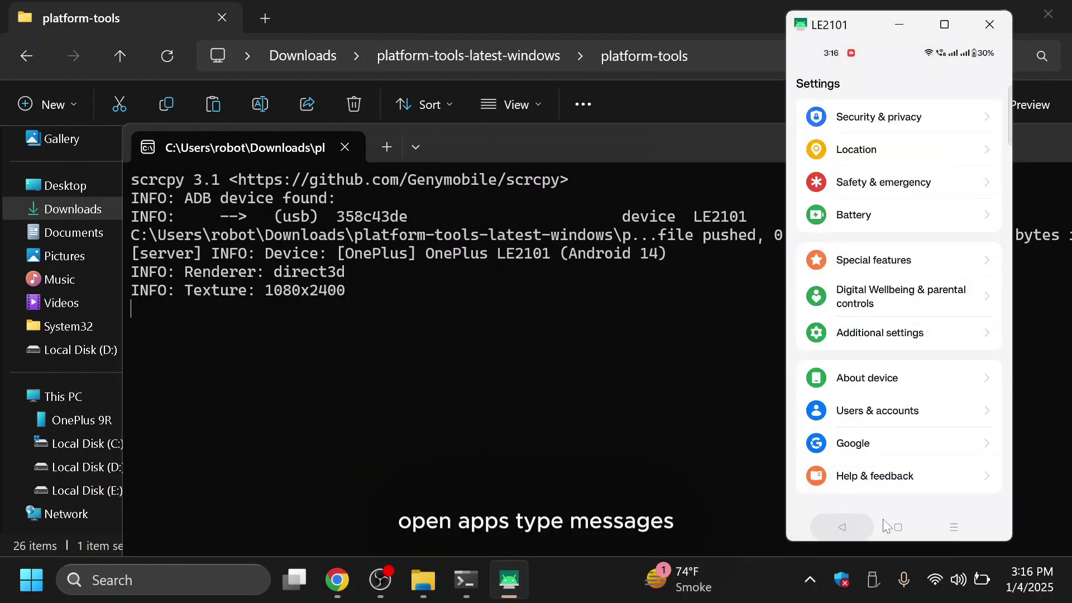
click(903, 518)
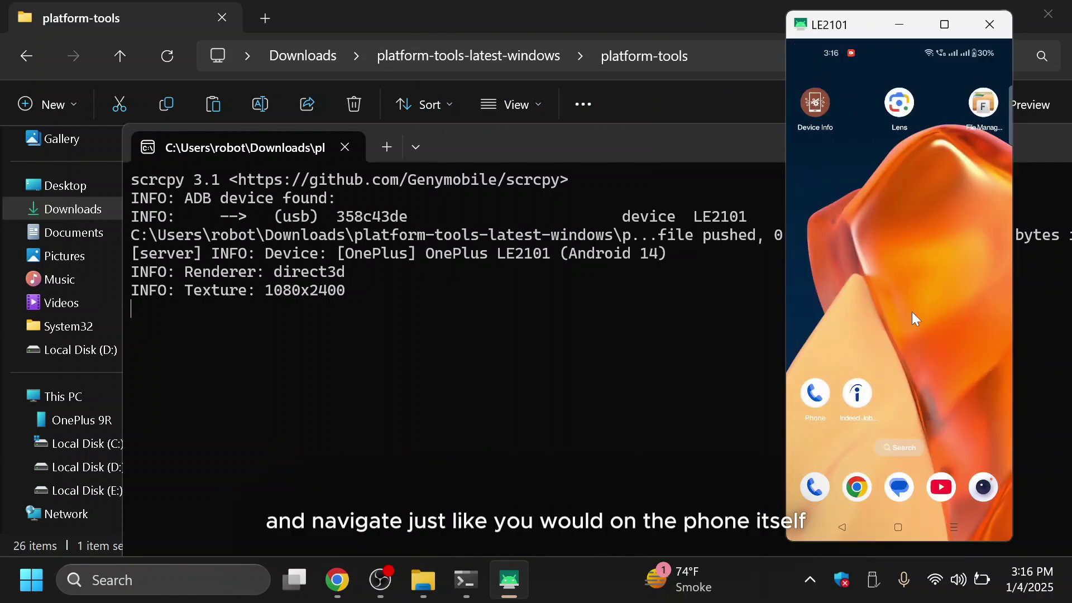
drag(913, 312, 832, 290)
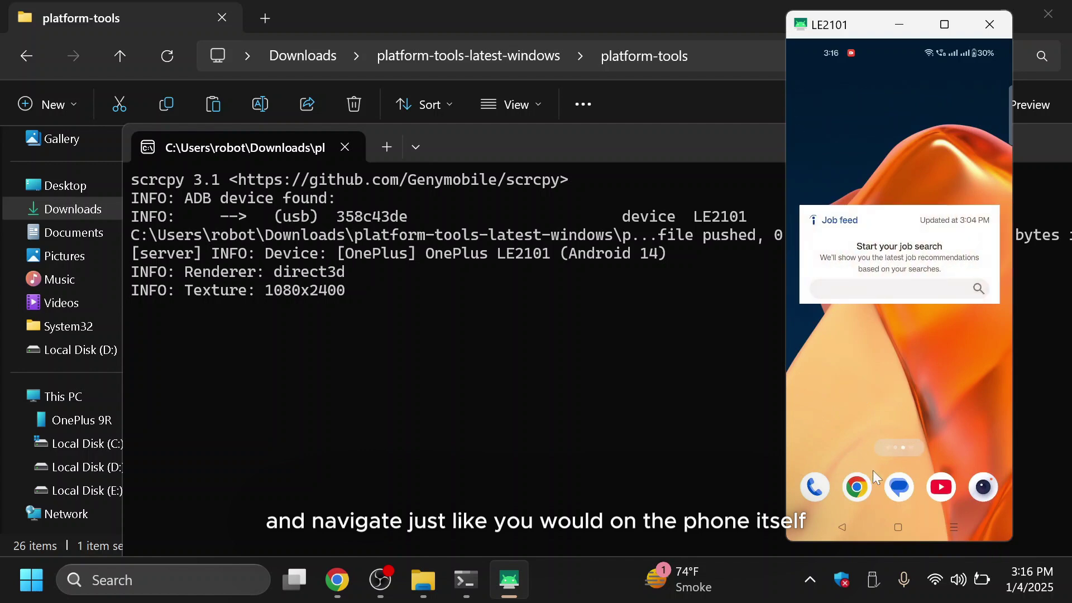
click(940, 487)
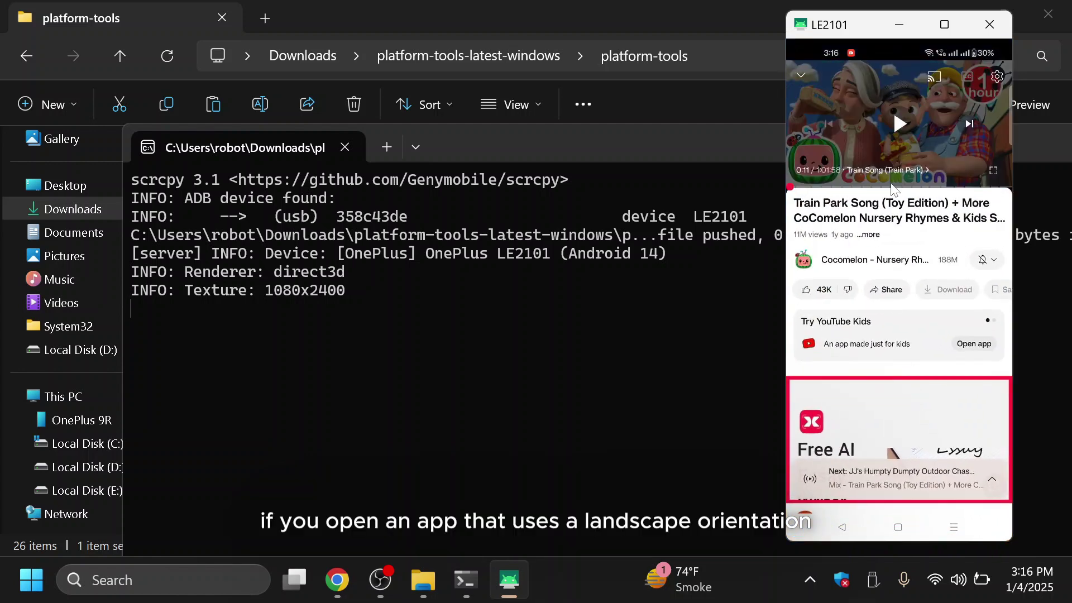
Play the video fullscreen landscape, restore the portrait window, and minimise Explorer and the console
click(993, 170)
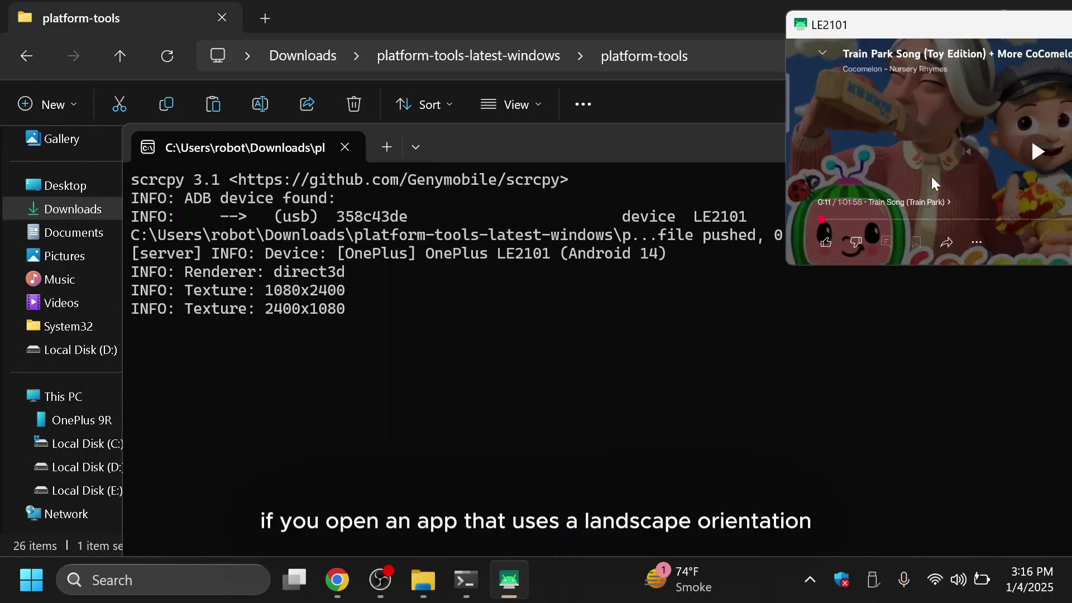
drag(887, 24, 370, 71)
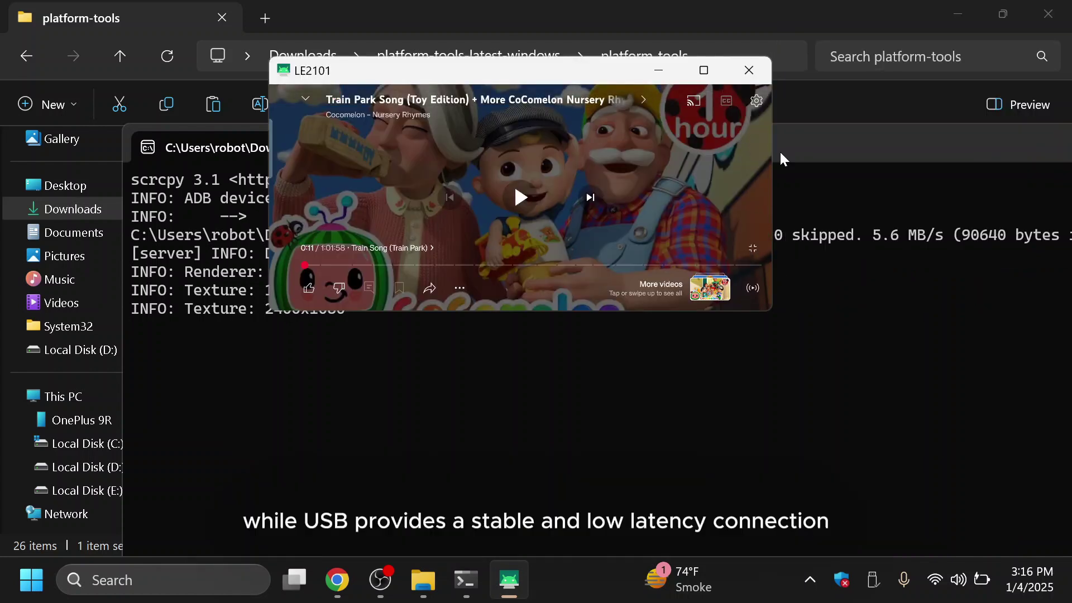
click(761, 245)
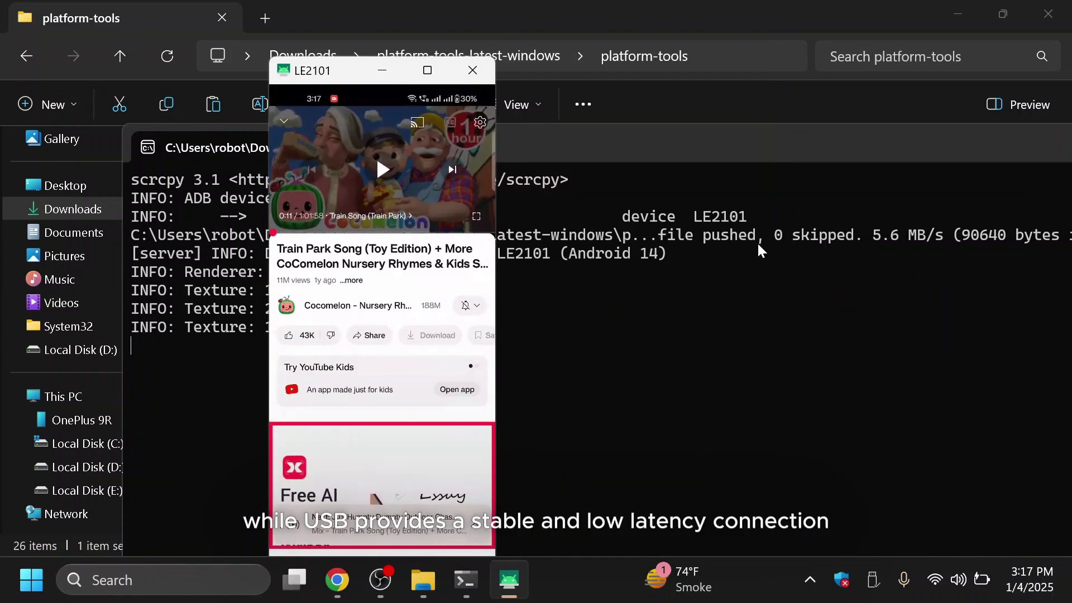
drag(340, 70, 886, 42)
click(948, 15)
drag(795, 153, 704, 150)
click(981, 143)
Shrink the YouTube video to a miniplayer and go to the phone's second home screen page
drag(869, 47, 851, 41)
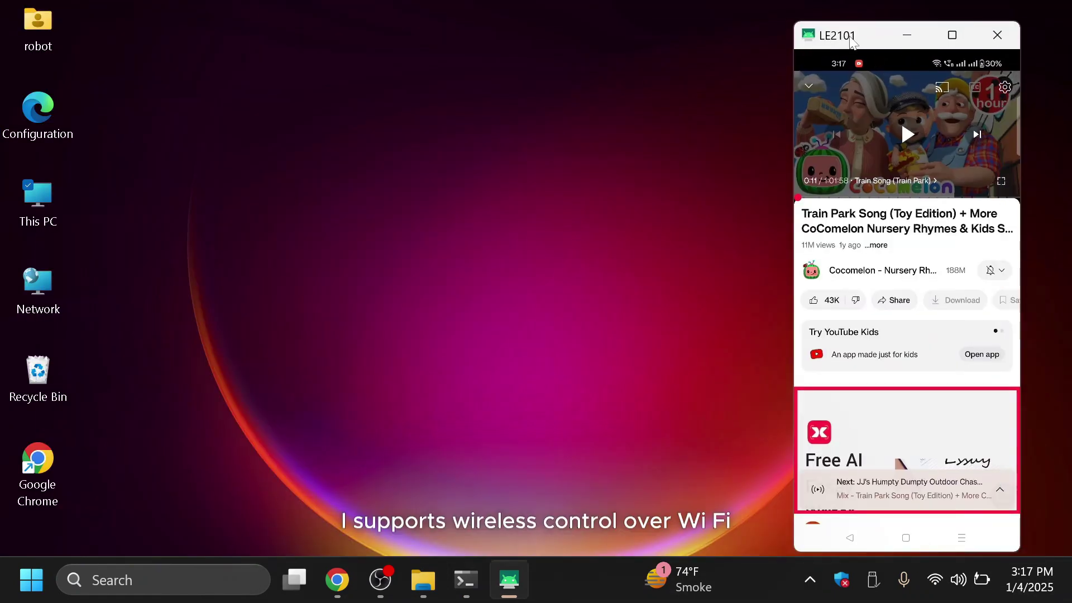
click(849, 540)
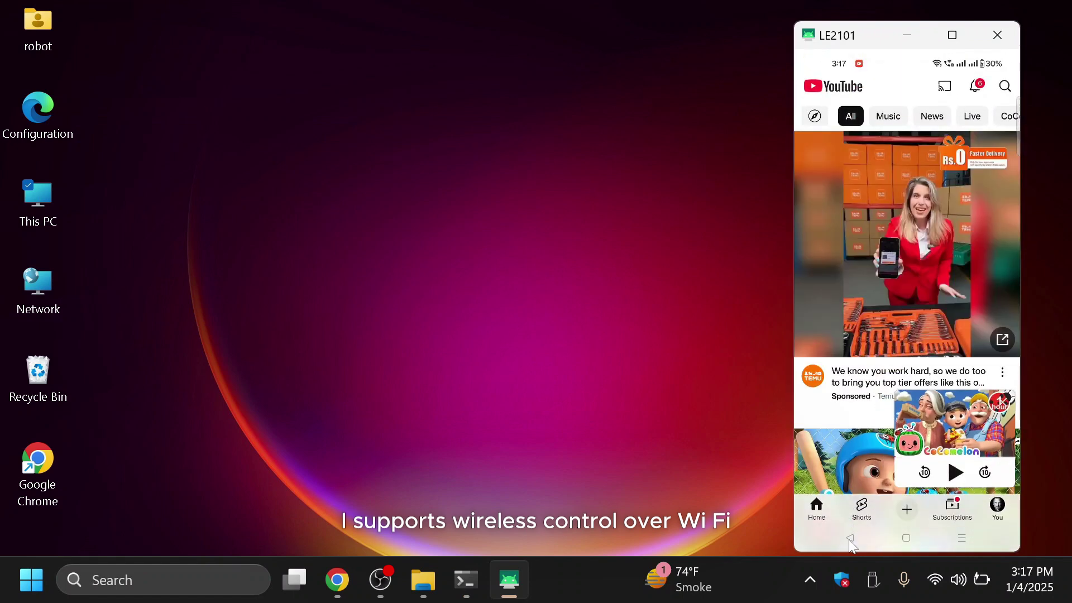
click(849, 541)
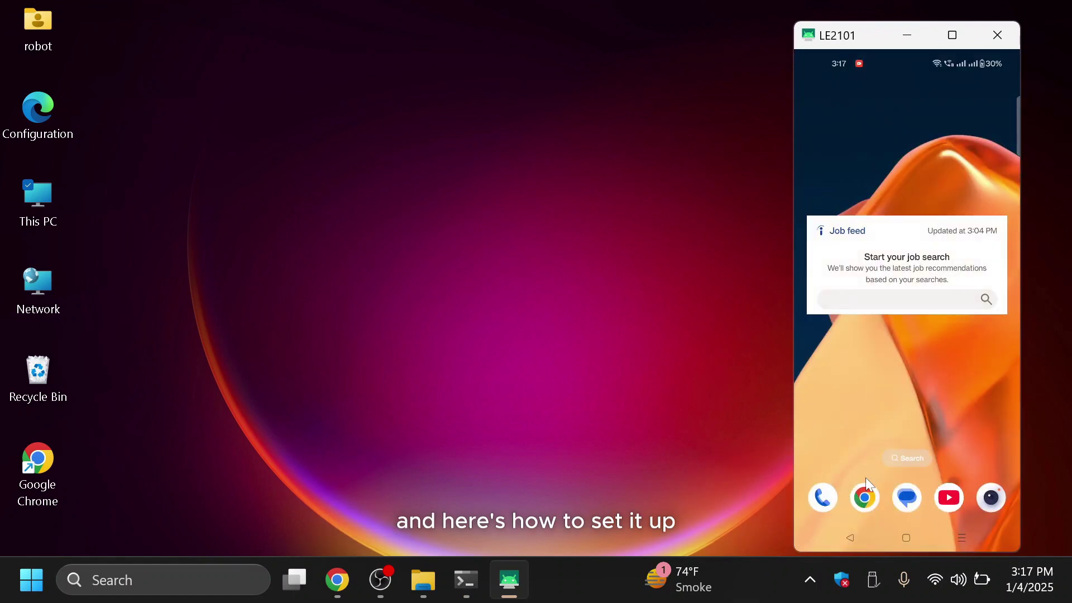
drag(960, 424, 862, 418)
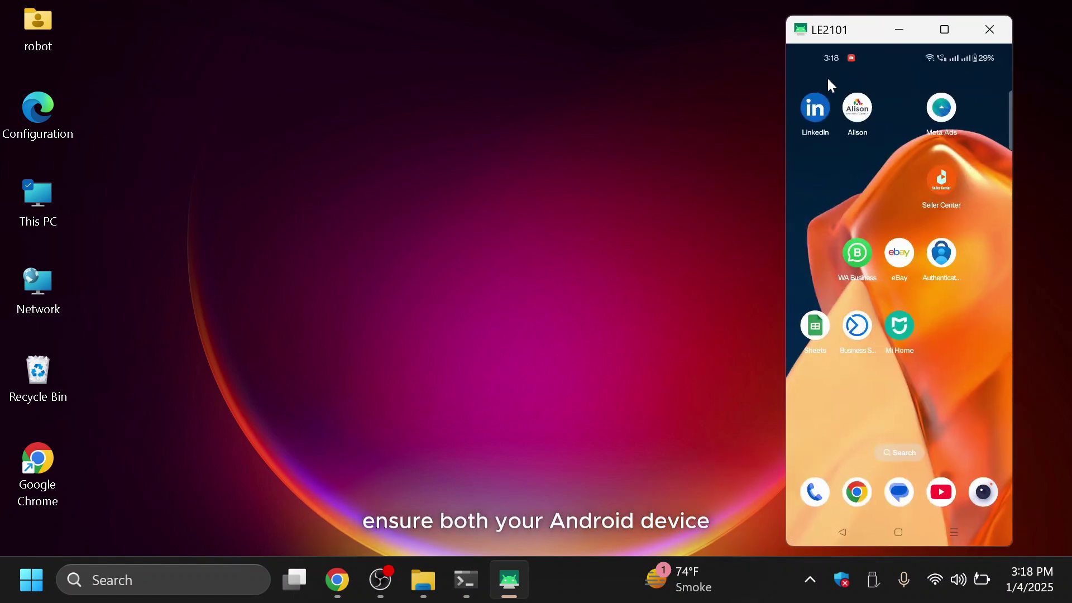
Open the bbi-zte Wi-Fi network details from quick settings and scroll to IPv4 address 192.168.1.3
drag(901, 48, 885, 182)
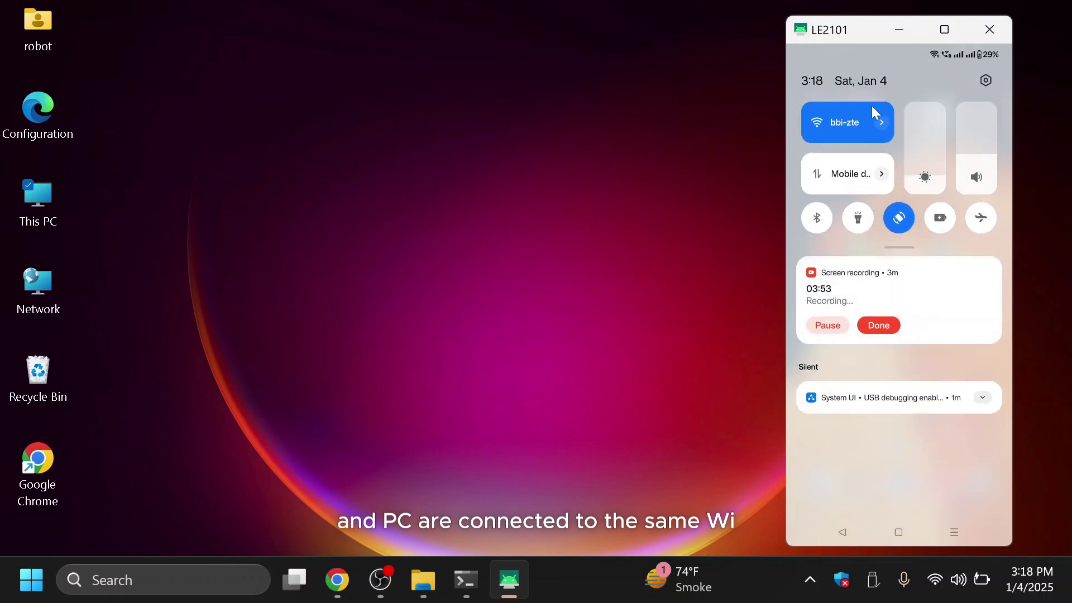
click(882, 123)
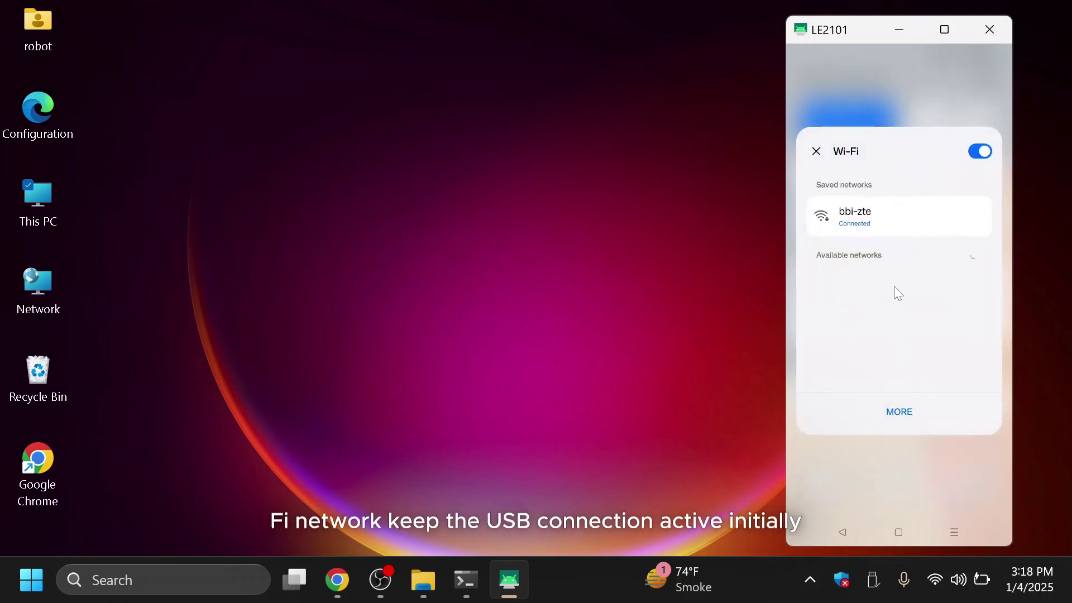
click(900, 418)
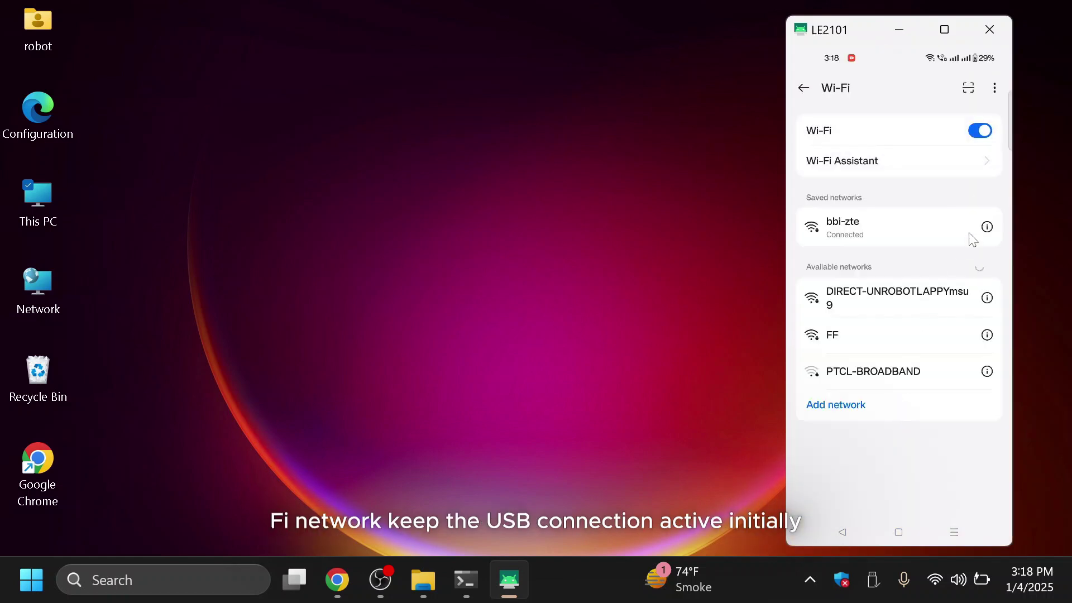
click(987, 227)
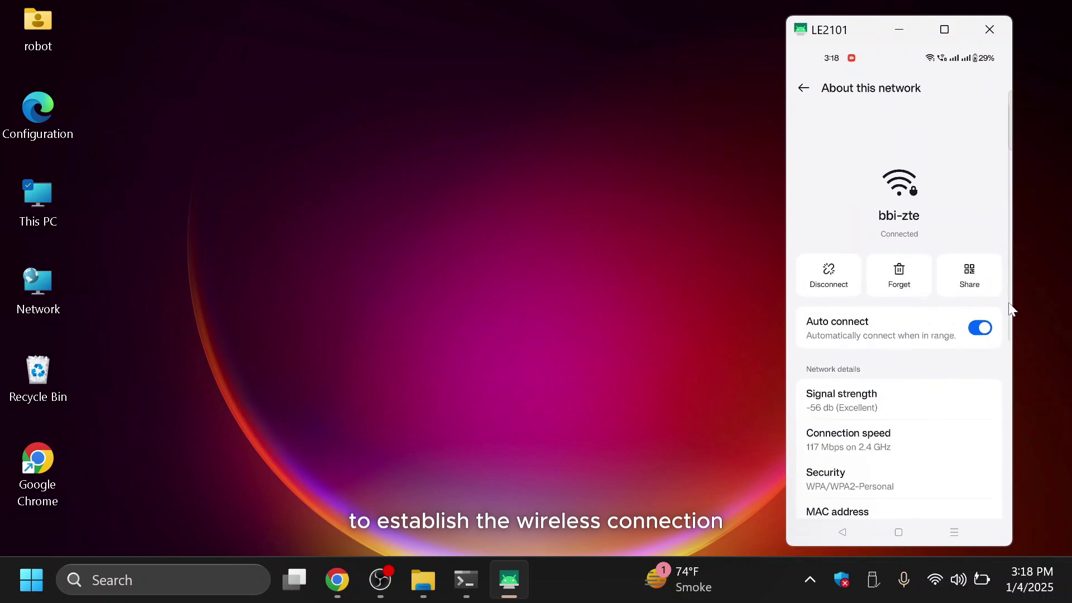
scroll(1011, 309, down, 3)
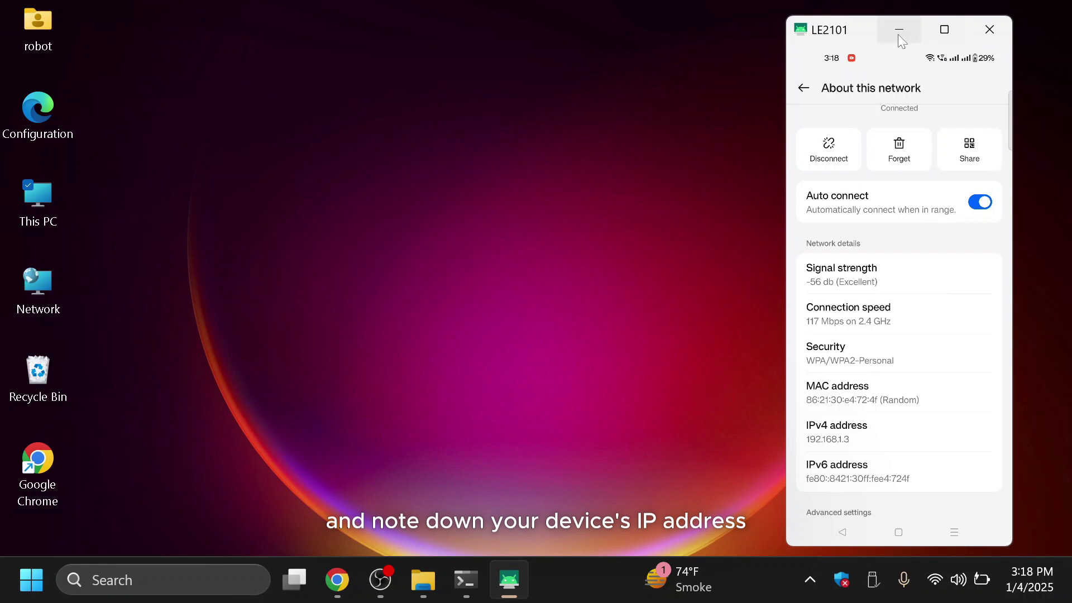
Close the phone mirror and run .\adb tcpip 5555 in PowerShell
click(1001, 30)
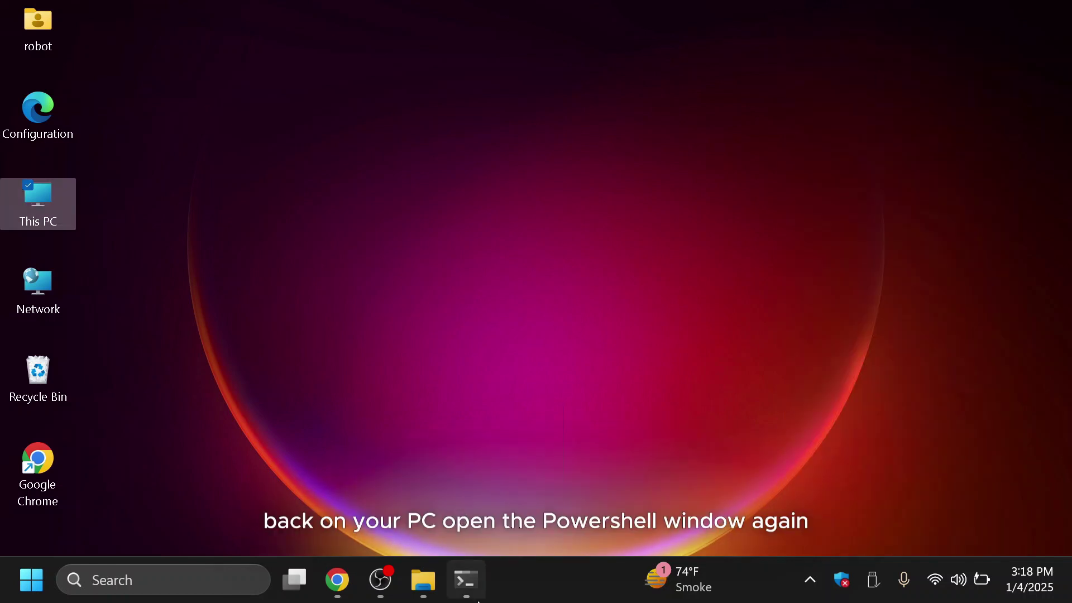
click(463, 584)
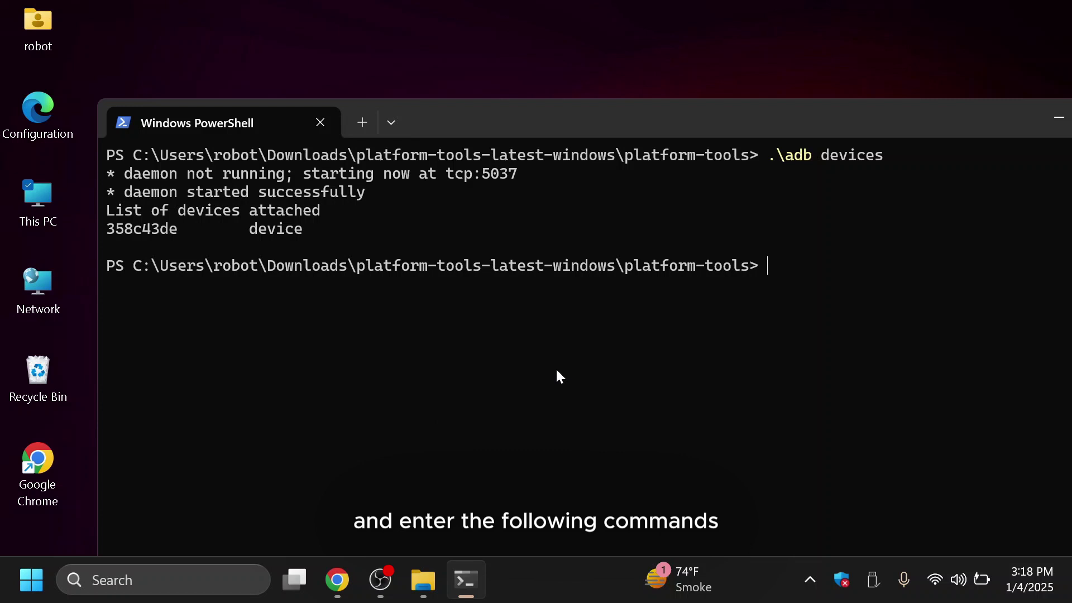
text(.\adb tcp)
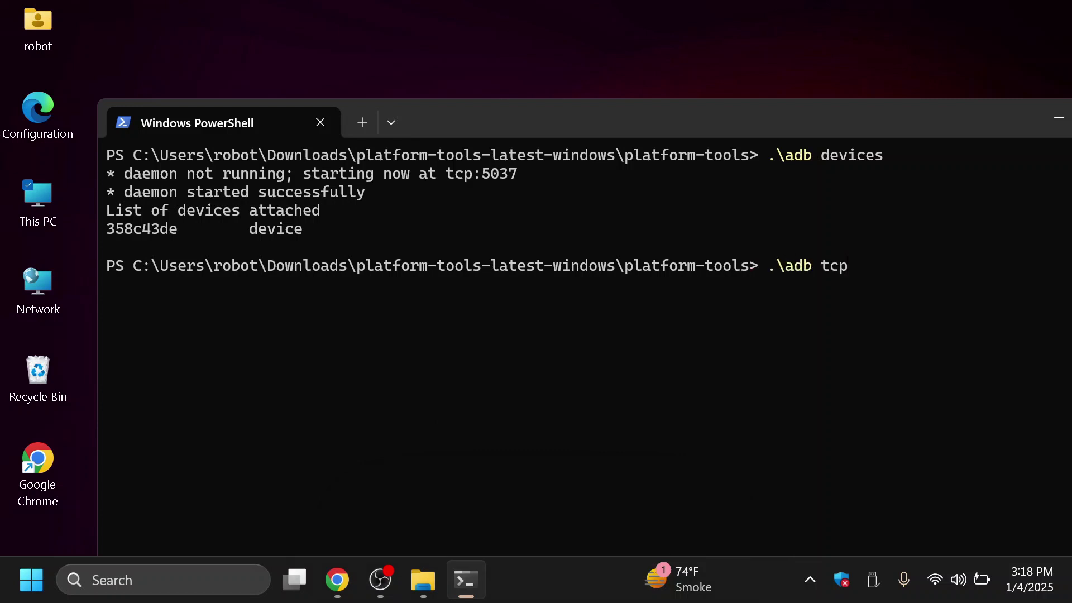
text(ip 5555)
key(Return)
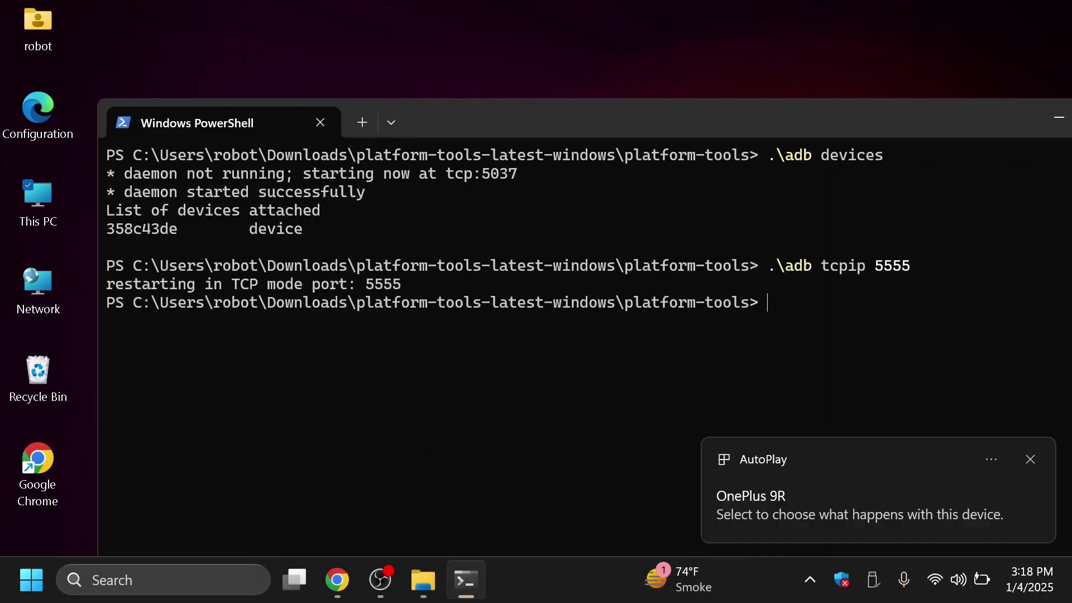
Connect adb to 192.168.1.3:5555, rerunning the command after allowing debugging on the phone
text(.\)
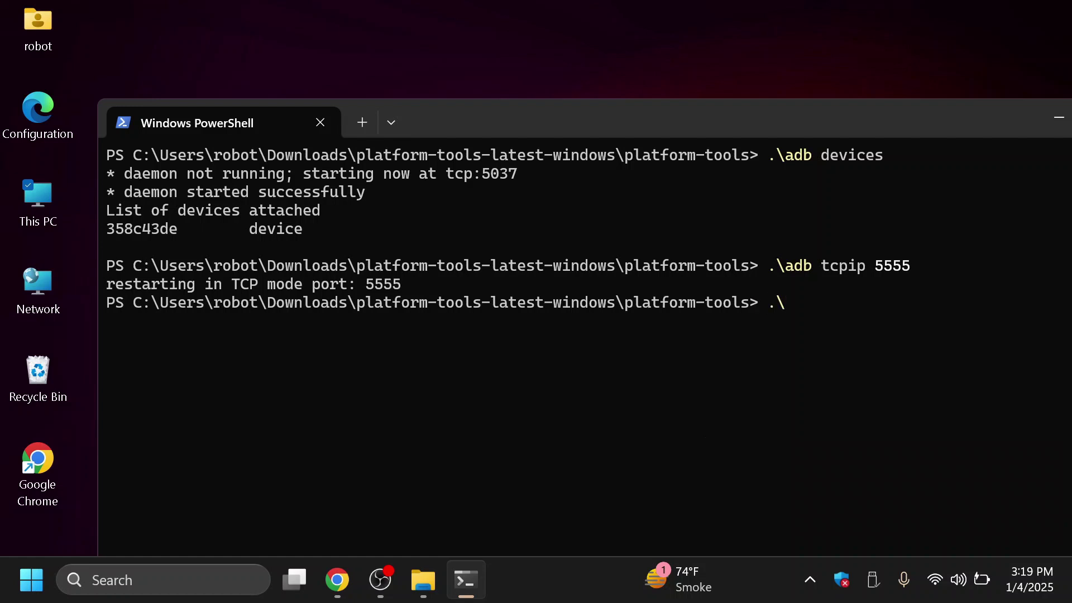
text(adb connect 192.168)
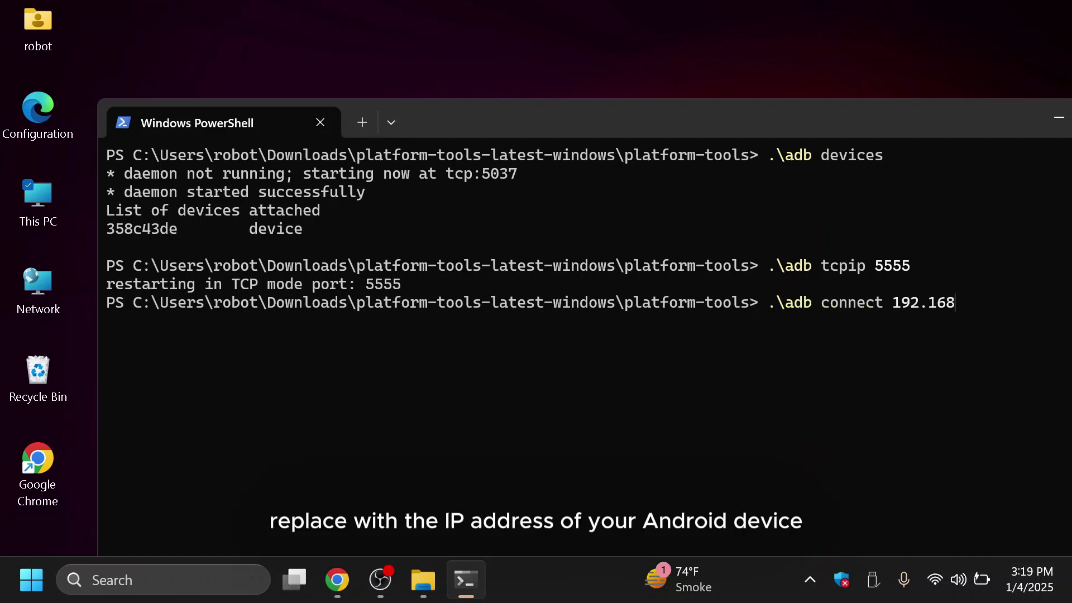
text(.1.3:5555)
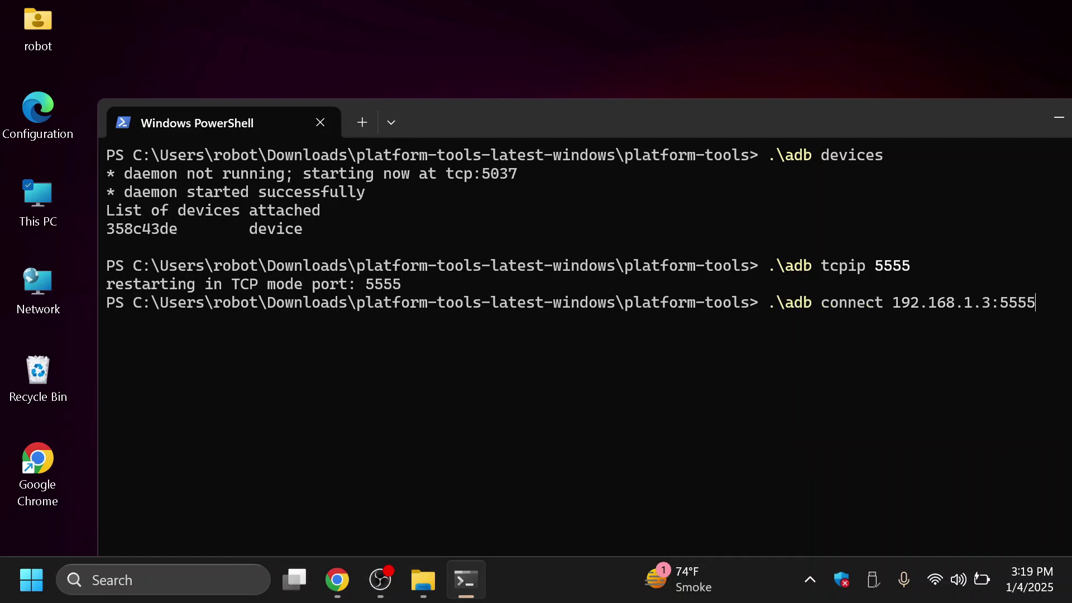
key(Return)
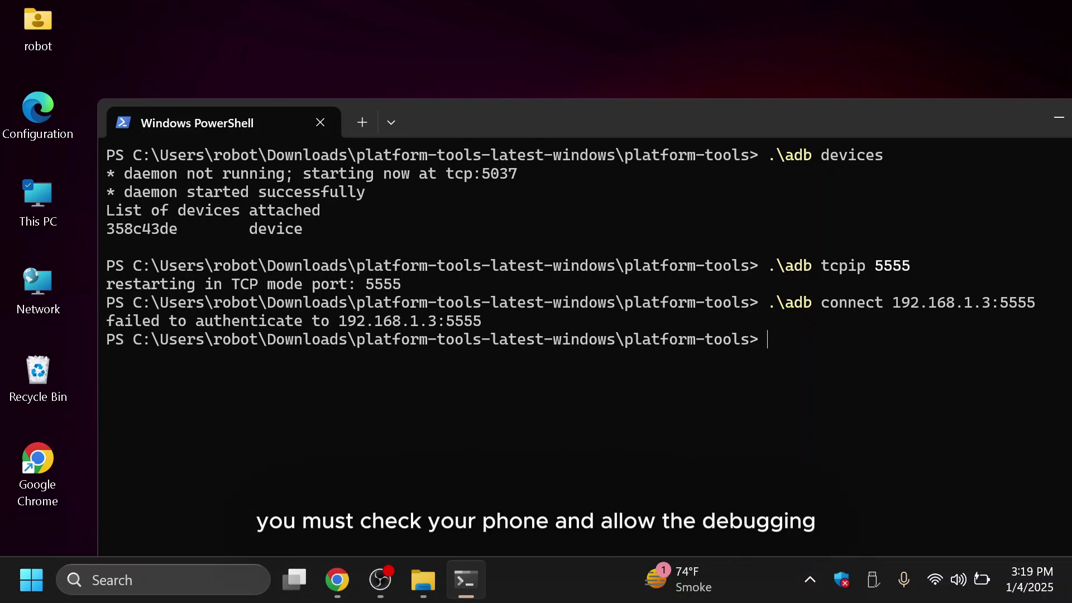
key(Up)
key(Return)
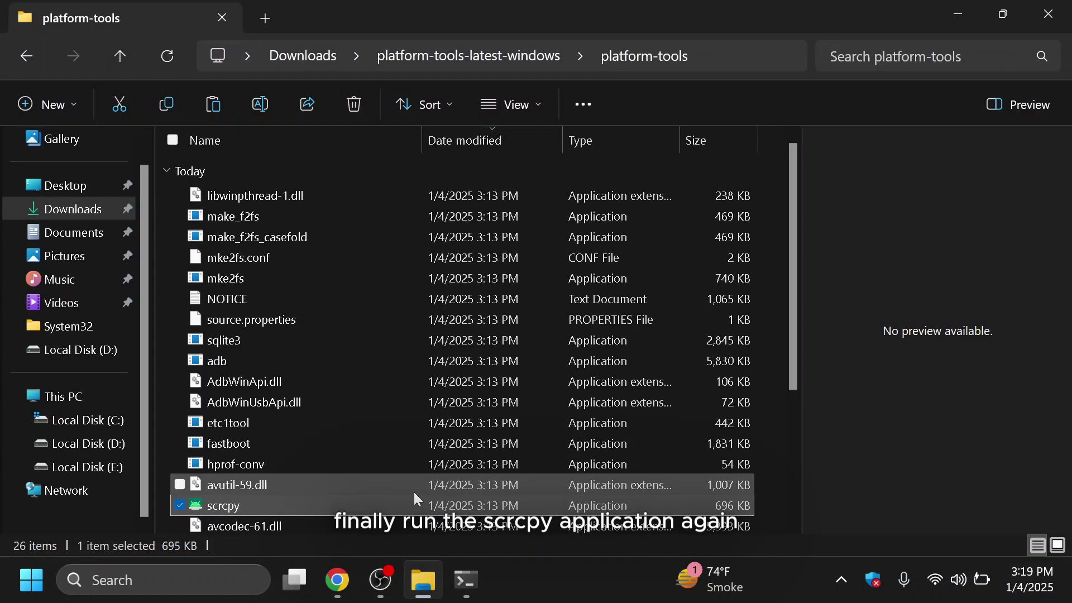
Relaunch scrcpy from platform-tools, approve the security warning, and minimize Explorer, PowerShell and the console
double_click(289, 506)
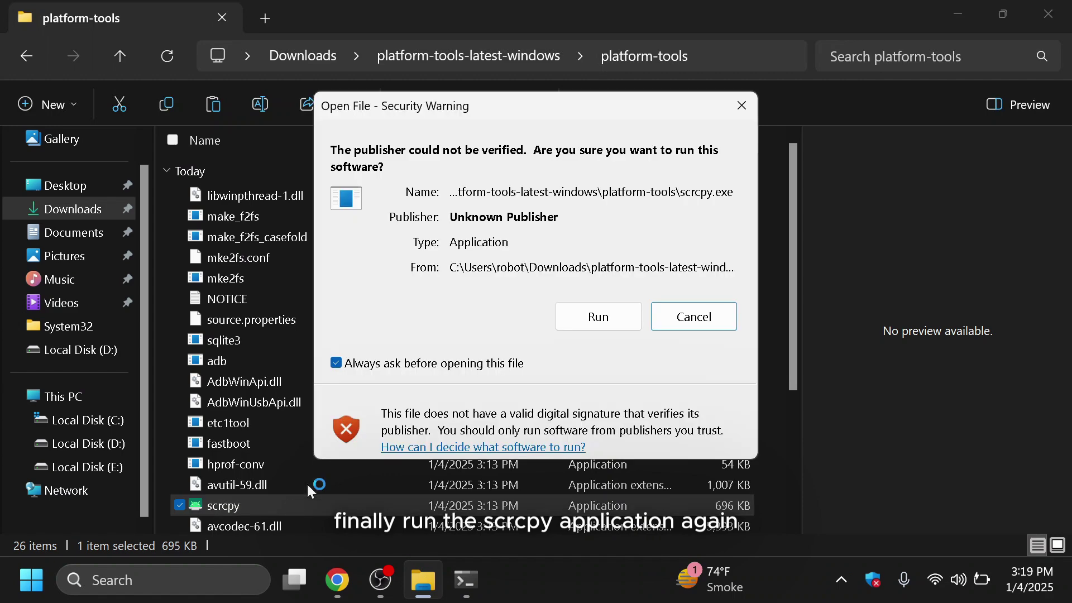
click(598, 313)
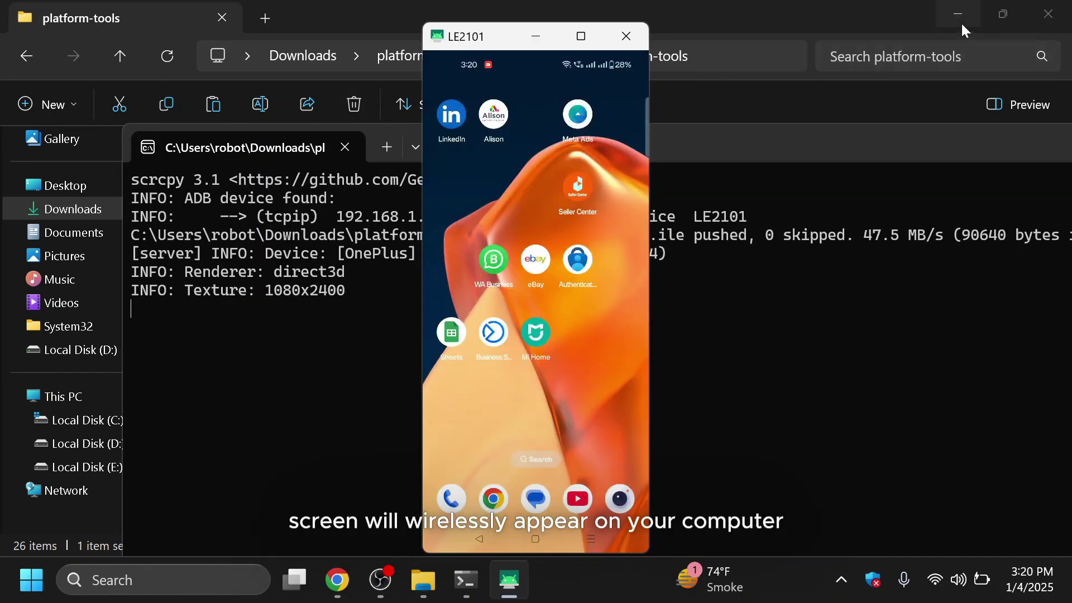
click(958, 15)
click(997, 111)
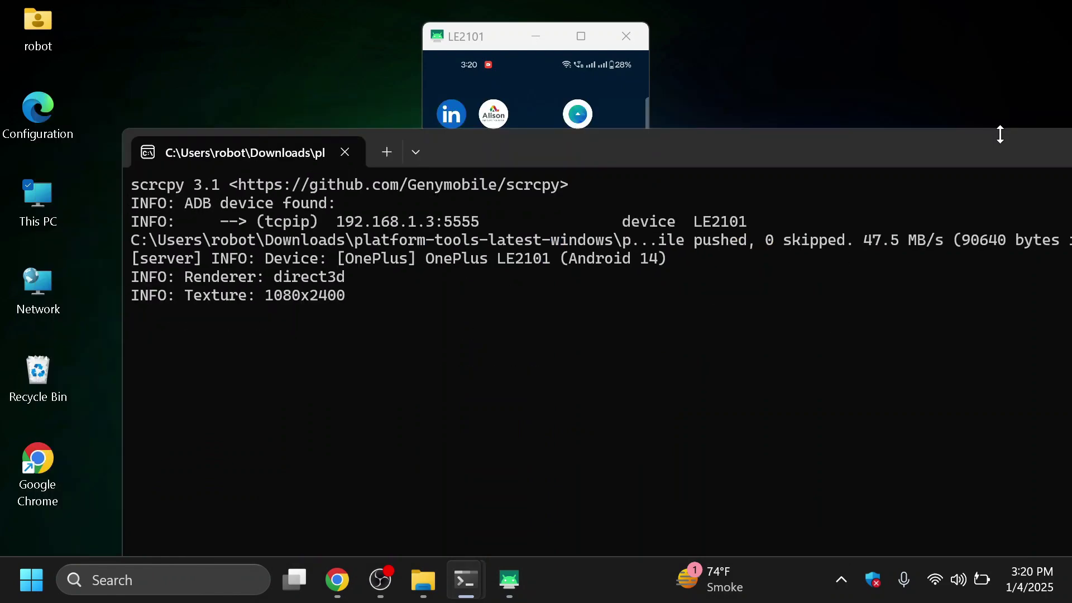
click(949, 146)
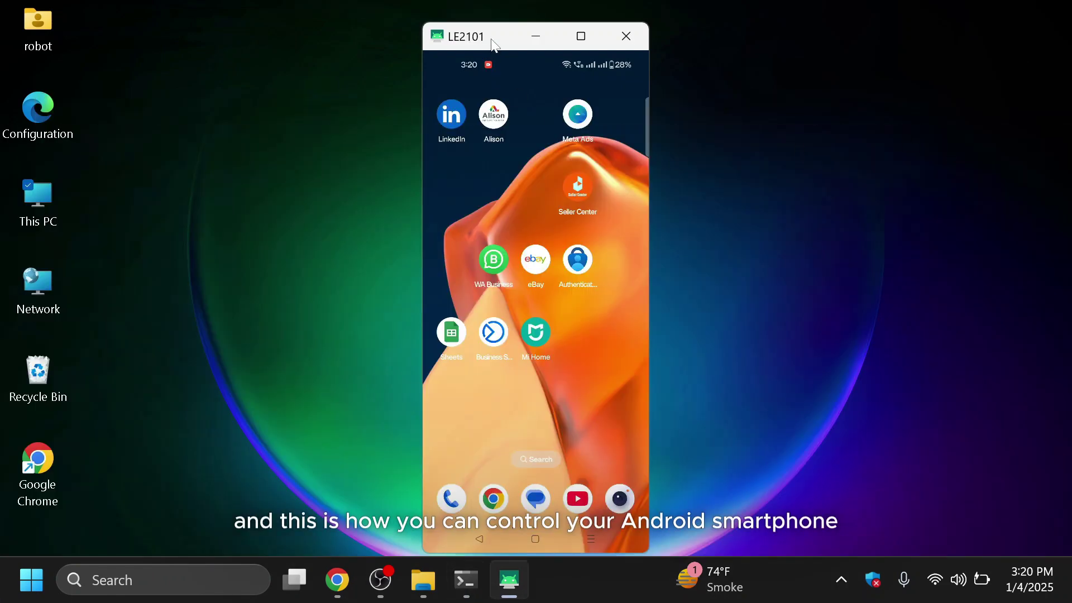
Launch YouTube on the wireless mirror, scroll through its home feed, then close scrcpy
drag(493, 44, 643, 39)
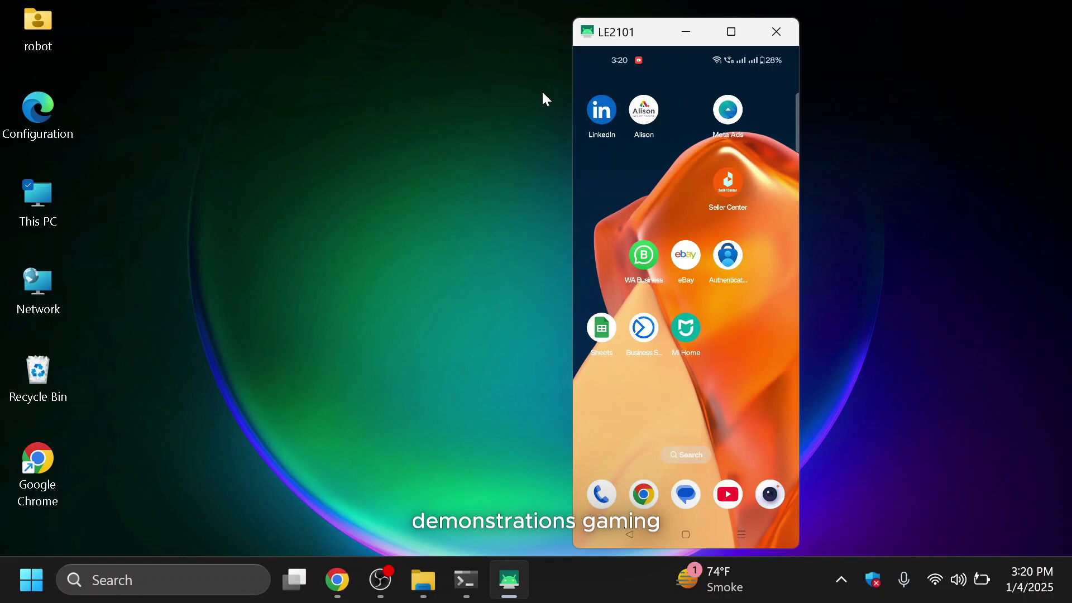
click(728, 496)
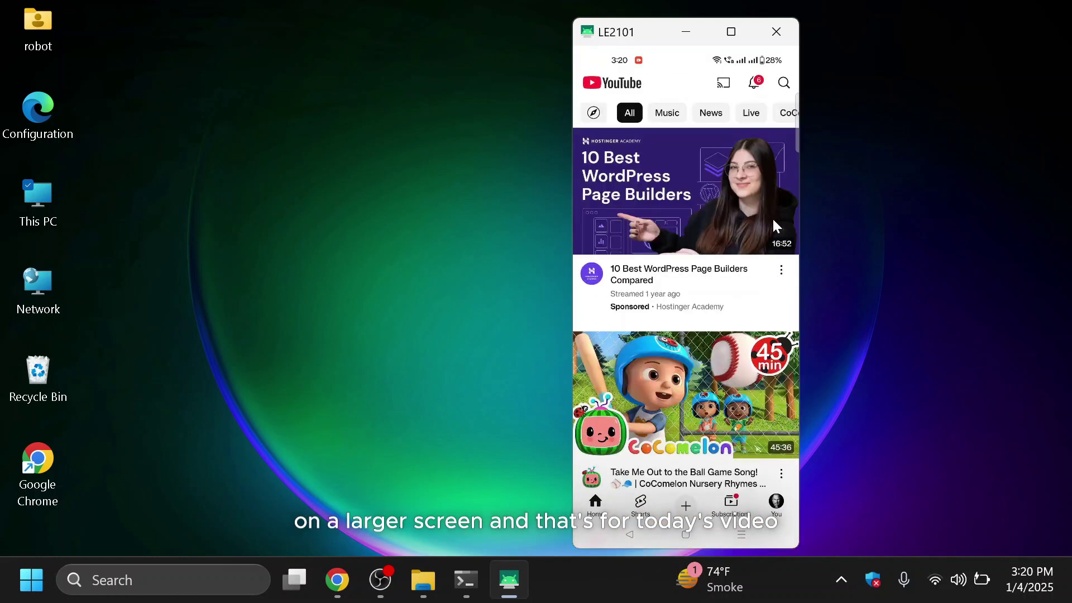
scroll(738, 343, down, 2)
scroll(670, 282, down, 5)
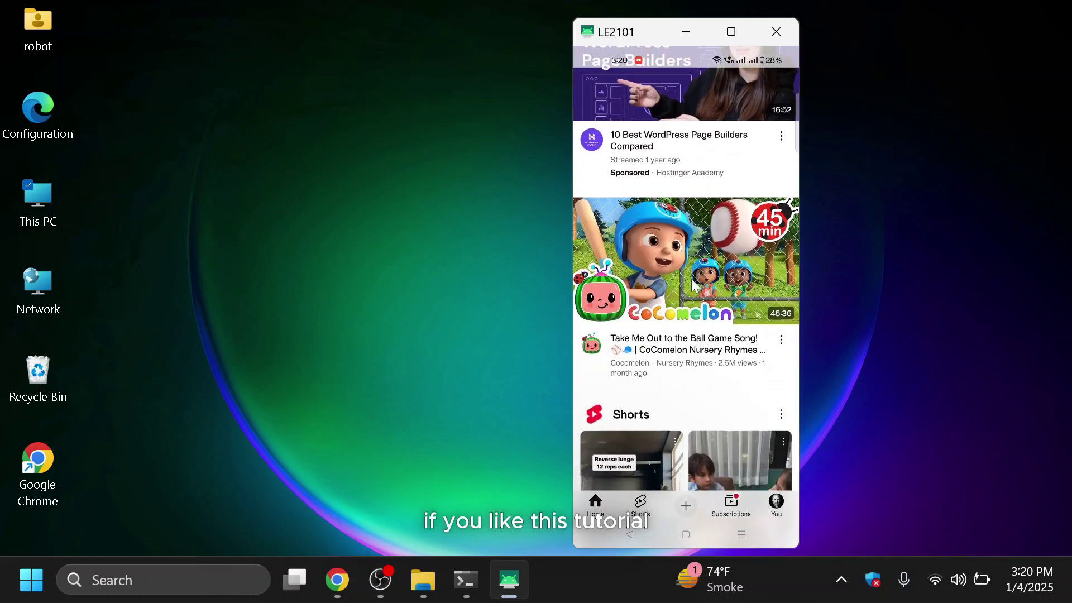
scroll(679, 254, down, 3)
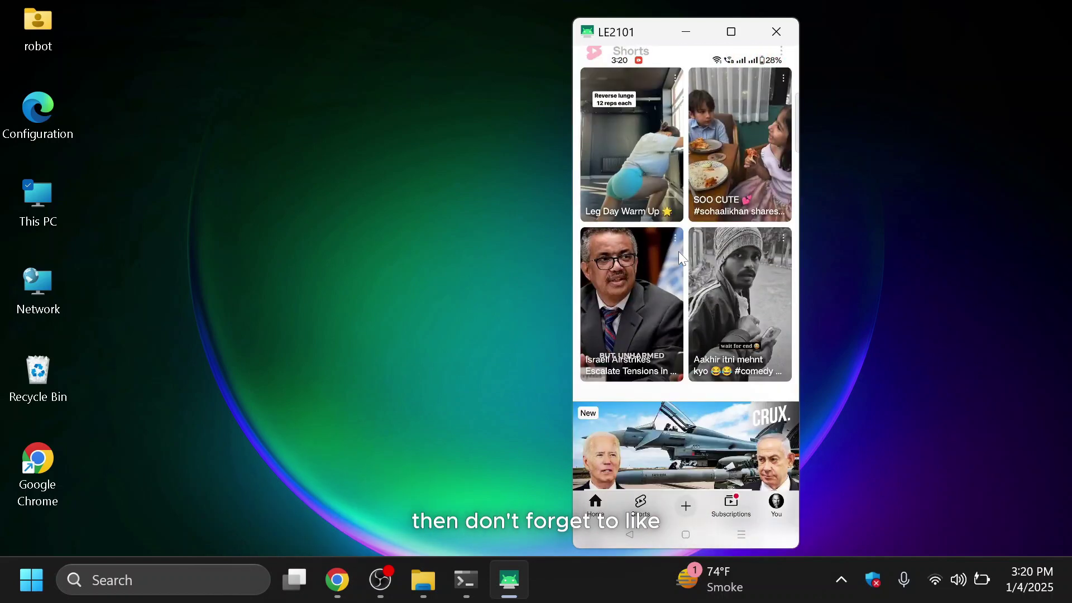
scroll(692, 257, down, 1)
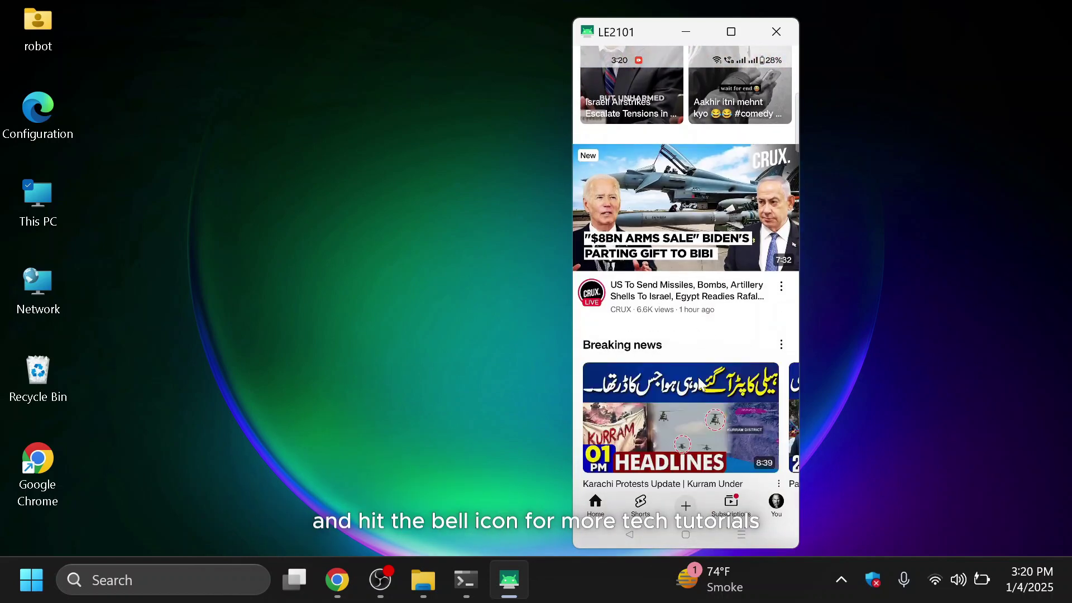
scroll(726, 168, down, 4)
scroll(751, 72, down, 2)
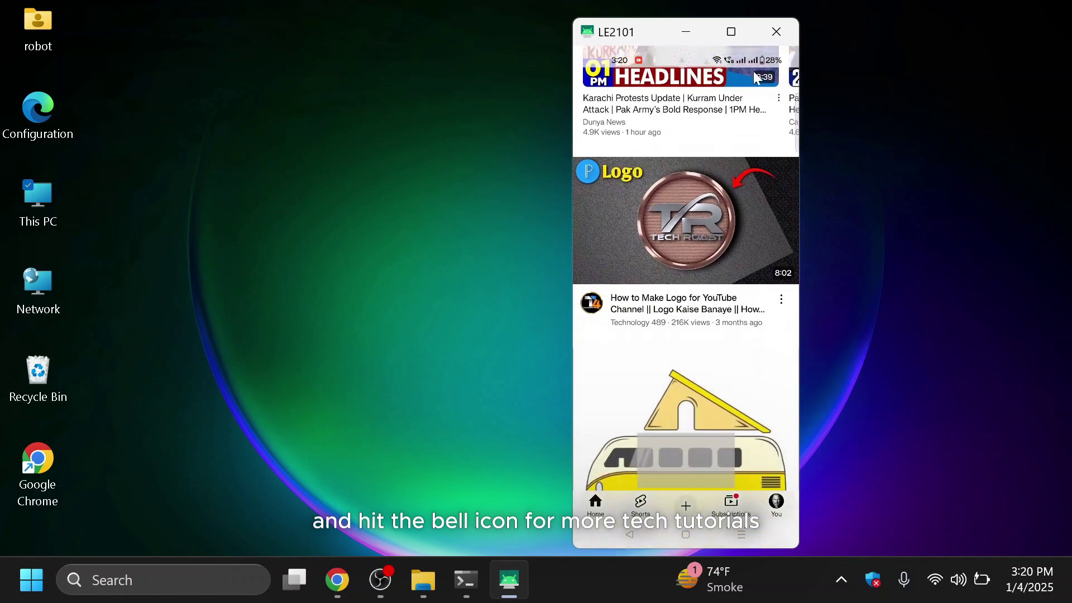
click(774, 29)
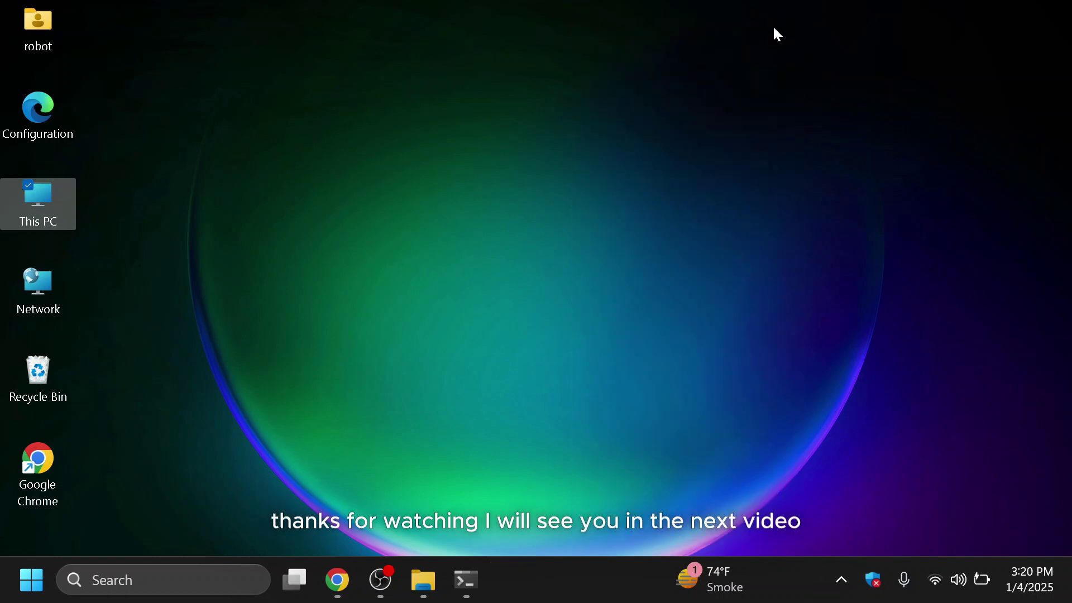